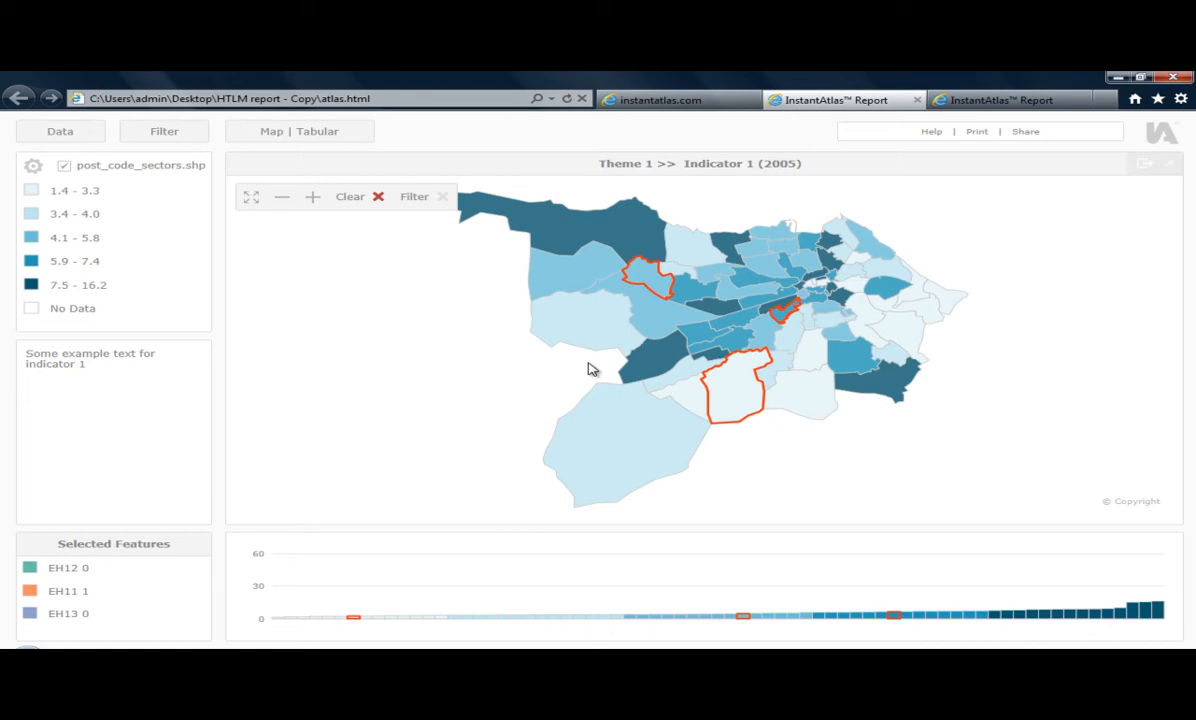
# - Display Theme 1's Indicator 2 in the report from the "HTLM report - Copy" folder, after a look at the instantatlas.com guide
pyautogui.click(675, 102)
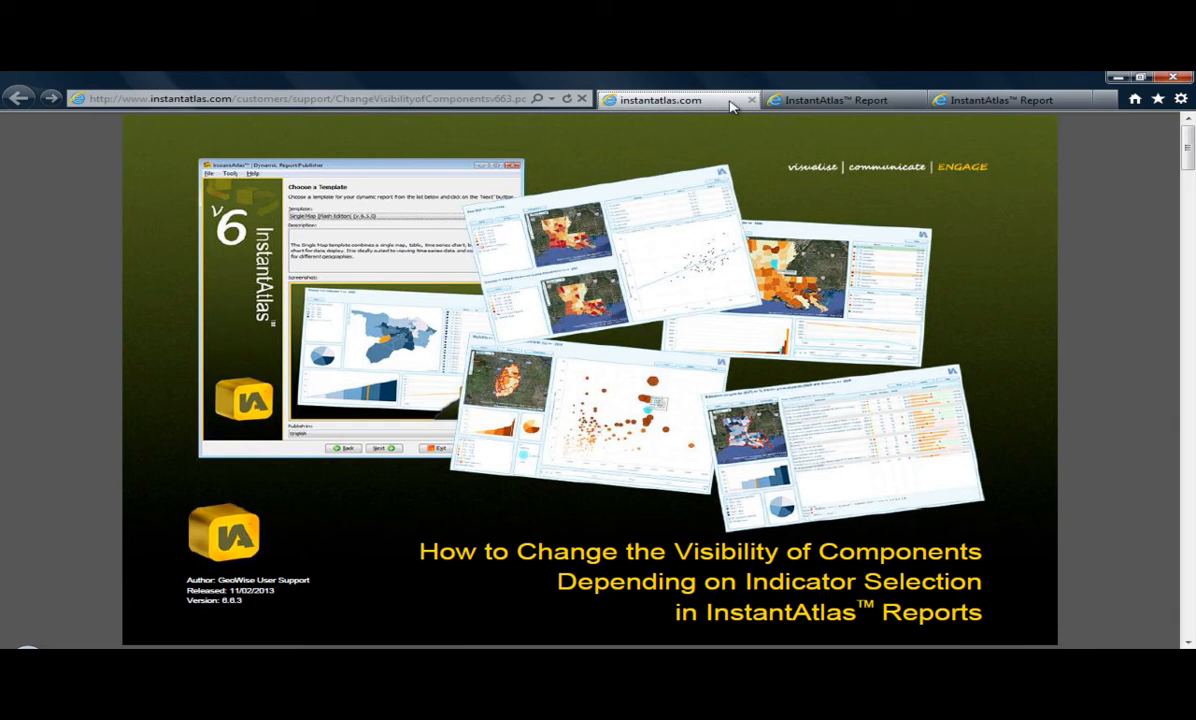
pyautogui.click(818, 103)
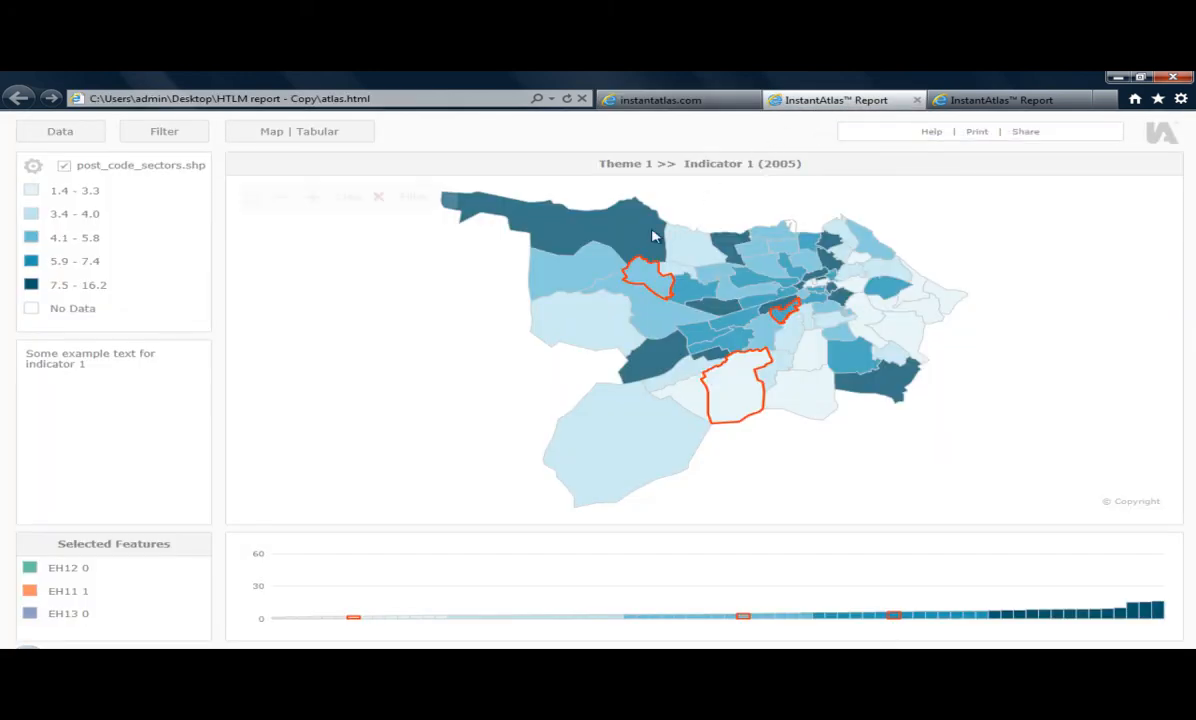
pyautogui.click(58, 138)
pyautogui.click(141, 190)
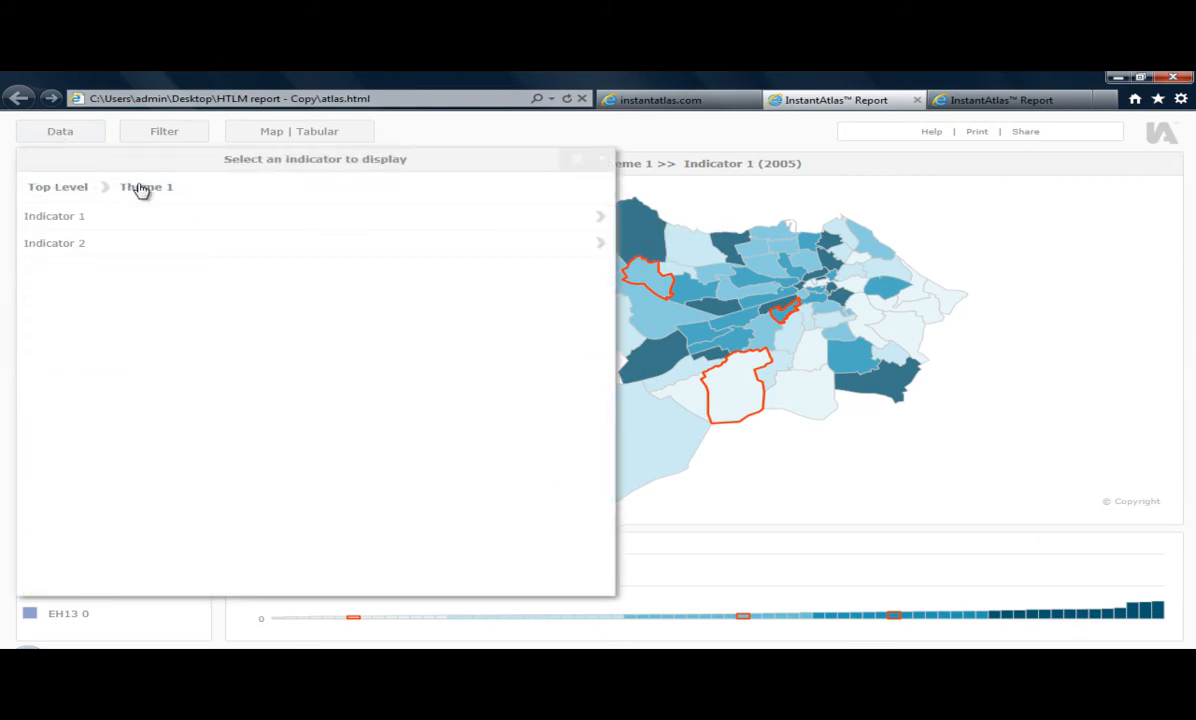
pyautogui.click(80, 245)
pyautogui.click(83, 247)
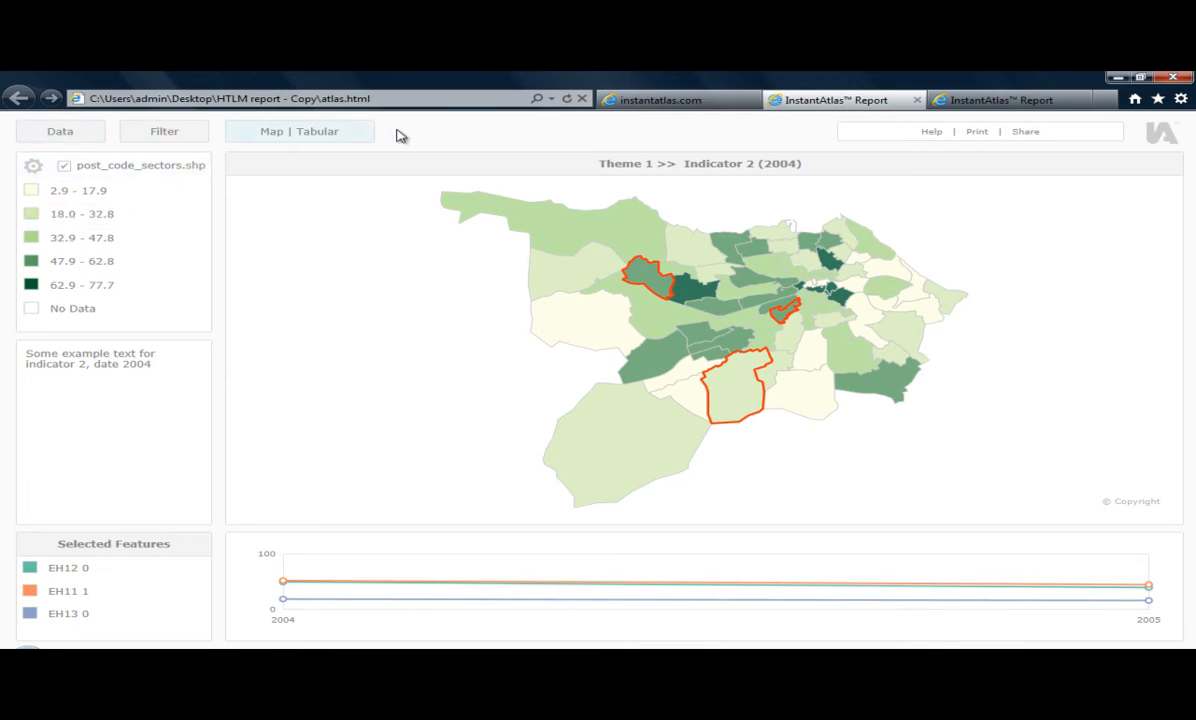
# - Display Theme 2's Indicator 4 in the report from the "HTLM report" folder and examine its time series and bar charts
pyautogui.click(971, 103)
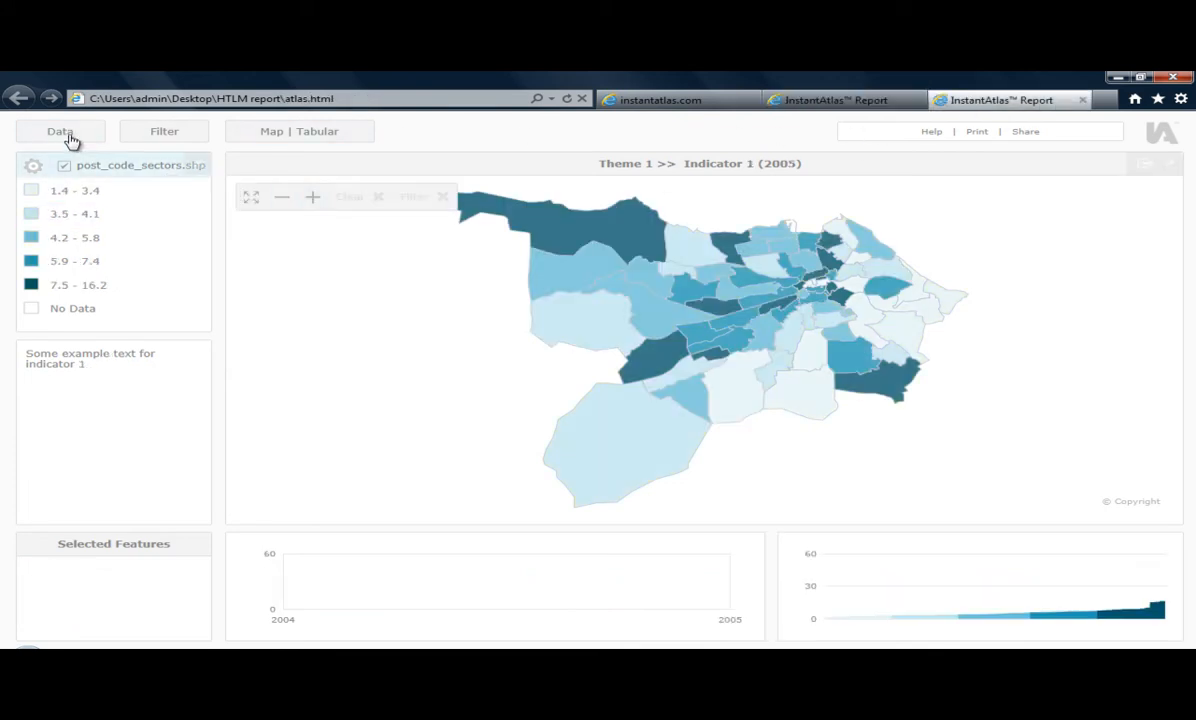
pyautogui.click(59, 131)
pyautogui.click(60, 212)
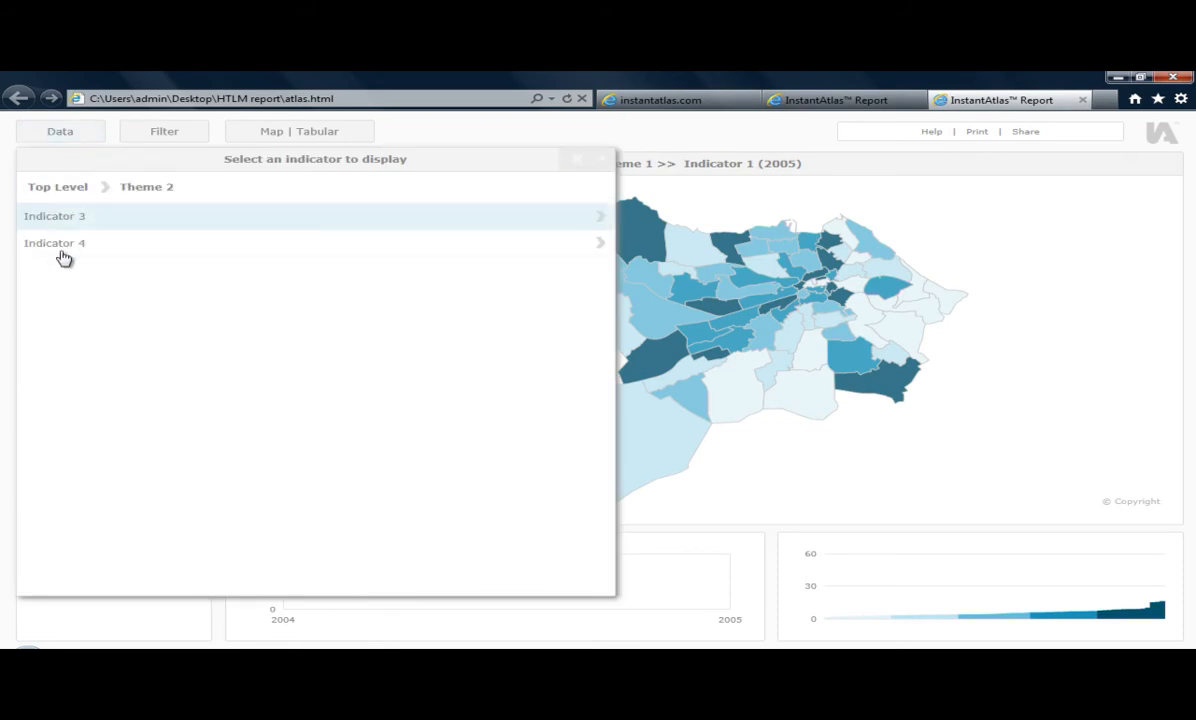
pyautogui.click(60, 246)
pyautogui.click(62, 245)
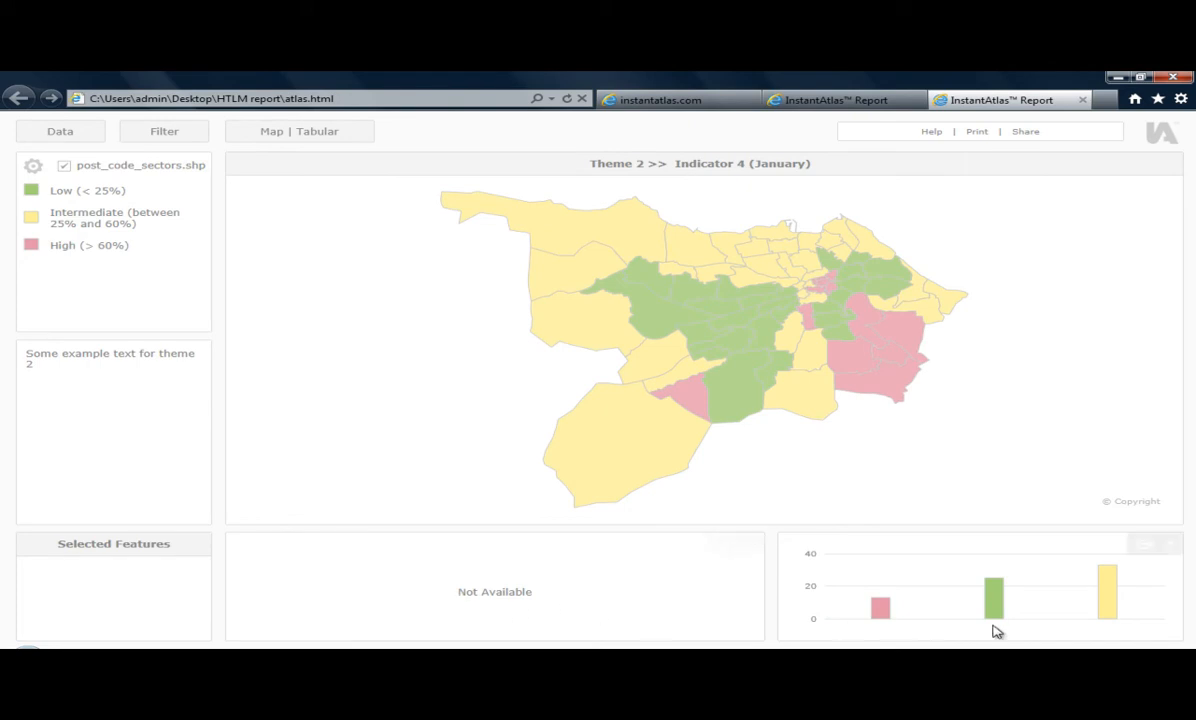
pyautogui.moveTo(1107, 608)
pyautogui.moveTo(1040, 618)
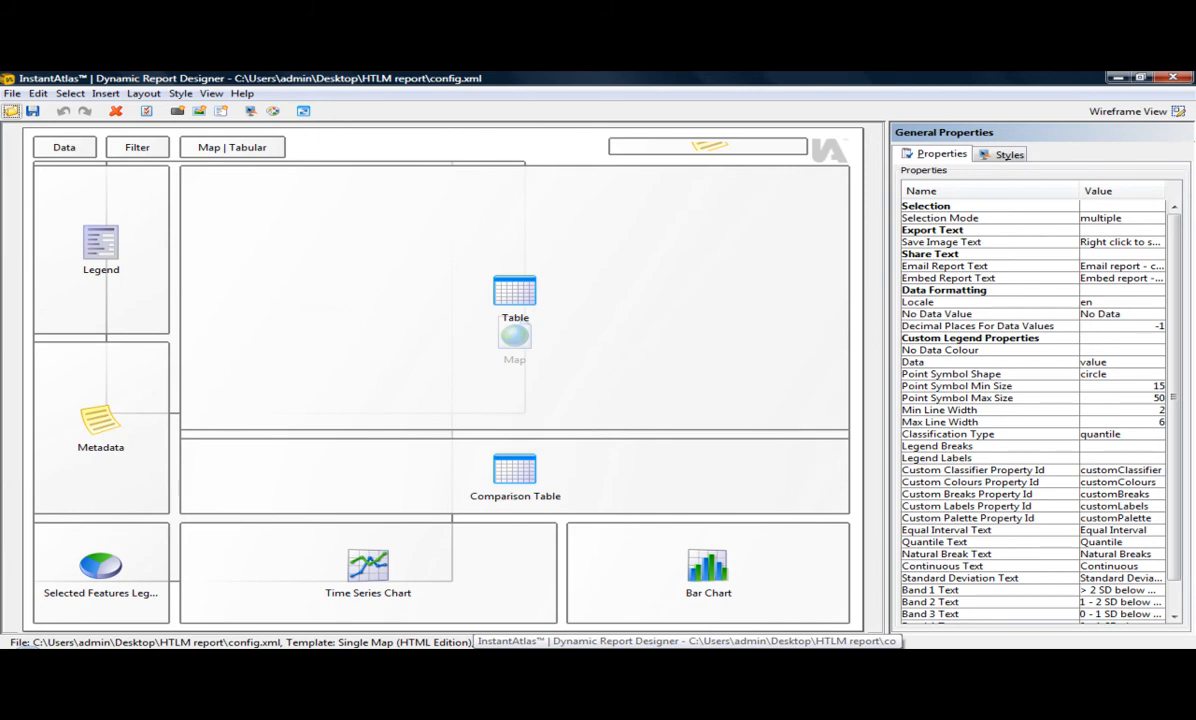
# - In the Dynamic Report Designer, move the bar chart onto the time series chart at X 150 and widen it to 640
pyautogui.moveTo(630, 574); pyautogui.dragTo(238, 575)
pyautogui.moveTo(462, 573); pyautogui.dragTo(849, 573)
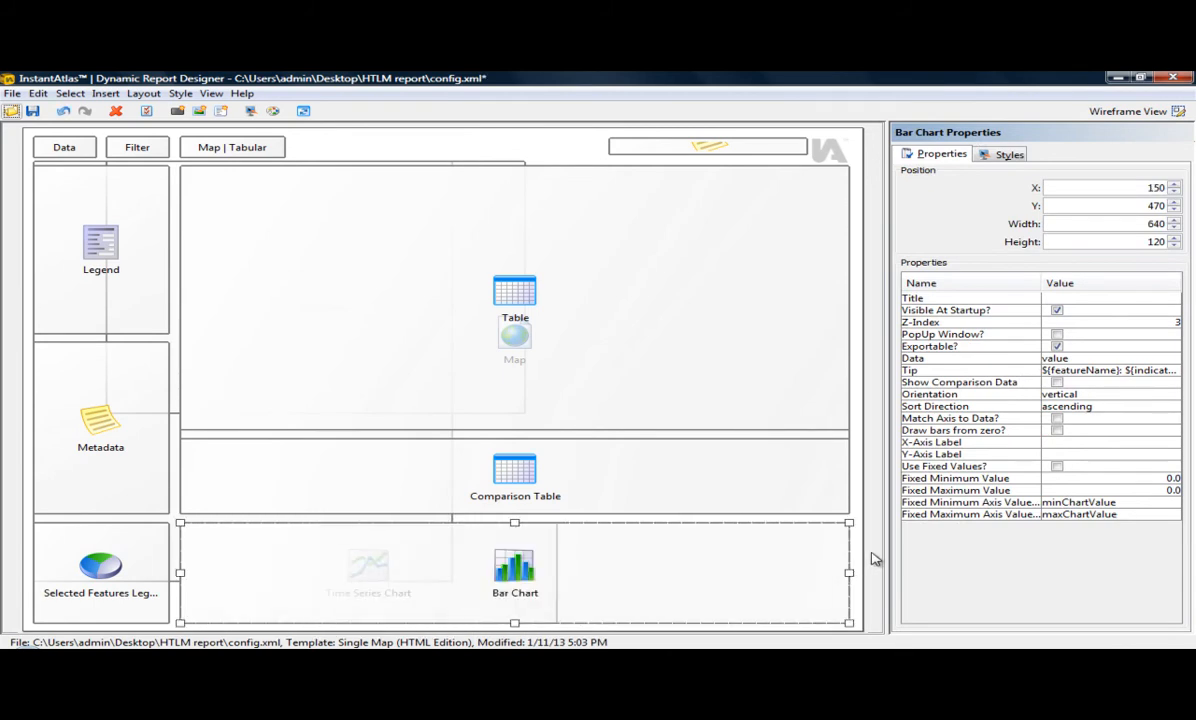
pyautogui.click(872, 559)
# - Widen the time series chart to 640 so that it covers the same area as the bar chart
pyautogui.click(535, 555)
pyautogui.moveTo(560, 574); pyautogui.dragTo(856, 569)
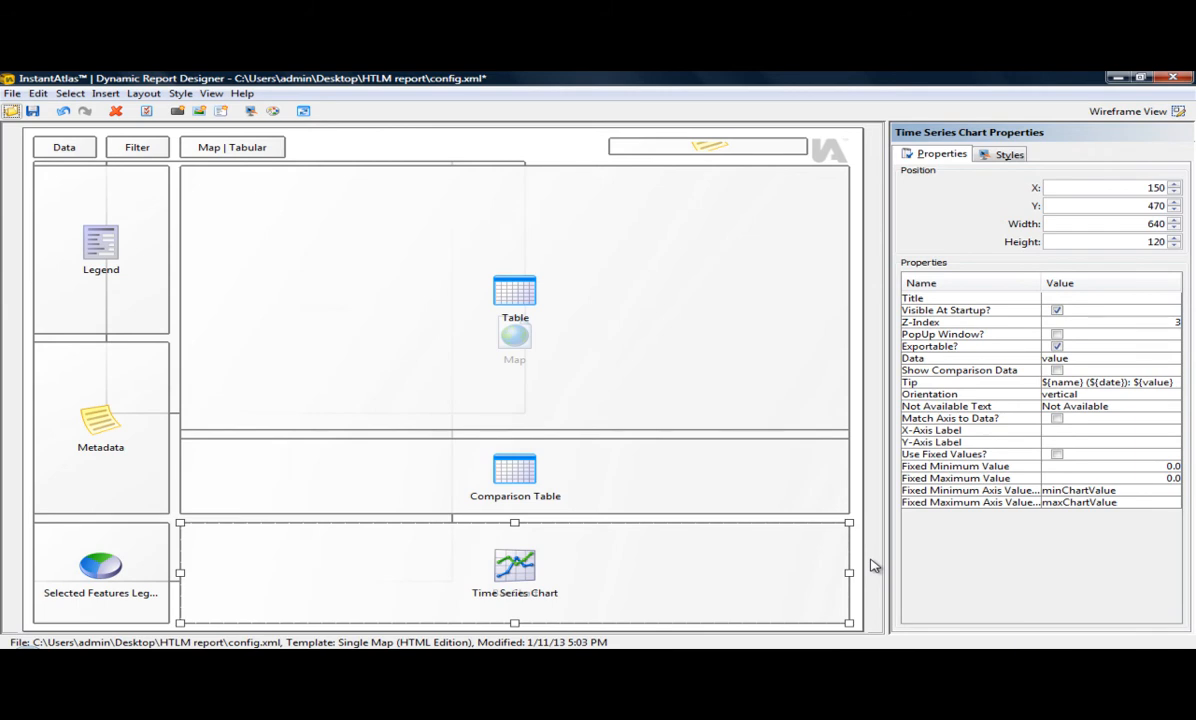
pyautogui.click(871, 566)
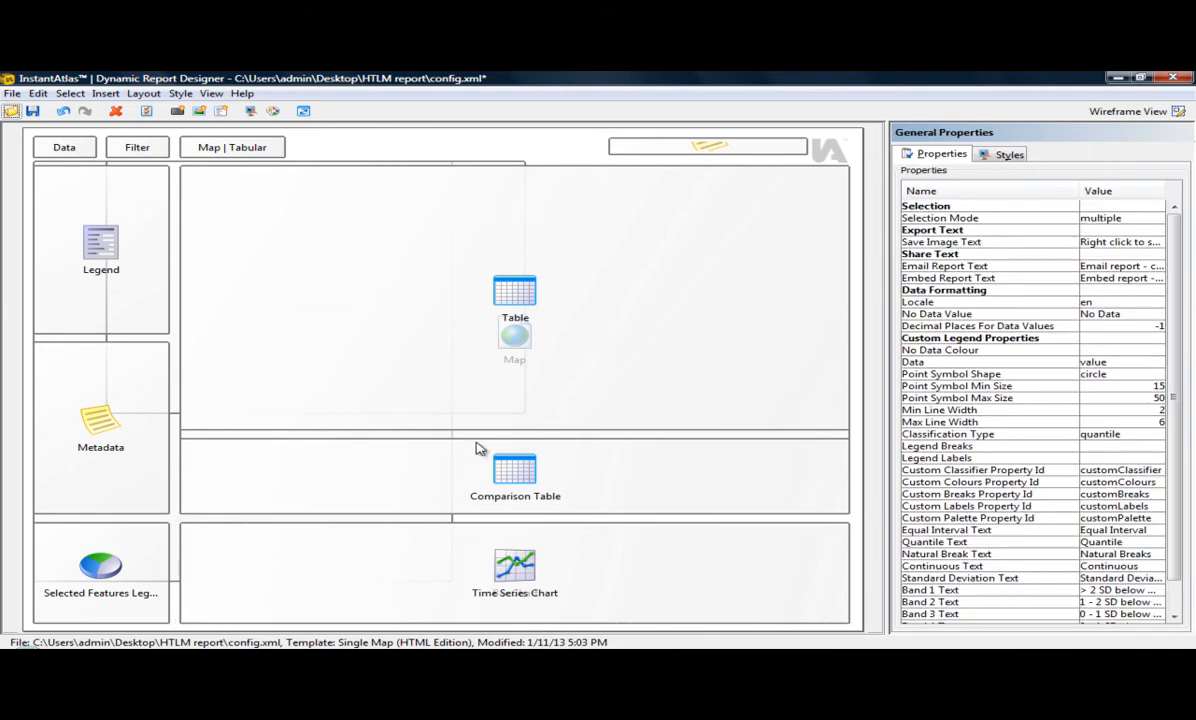
# - Select the bar chart component and set its Z-Index to 5
pyautogui.click(80, 95)
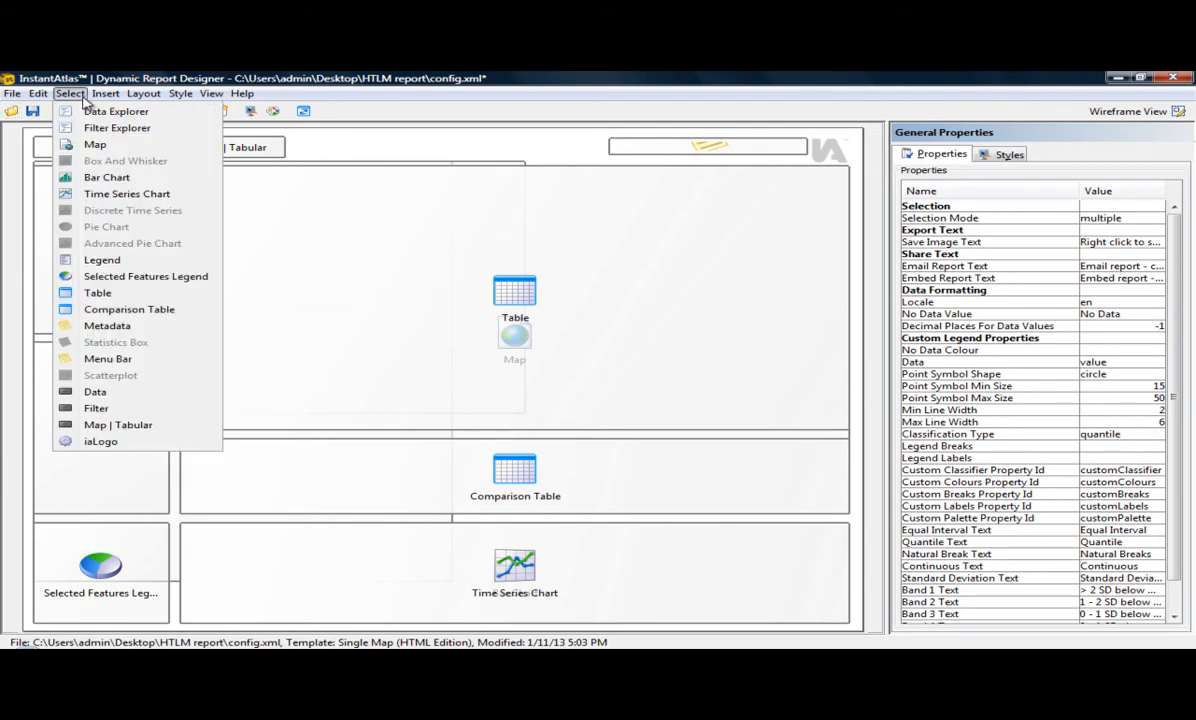
pyautogui.click(100, 177)
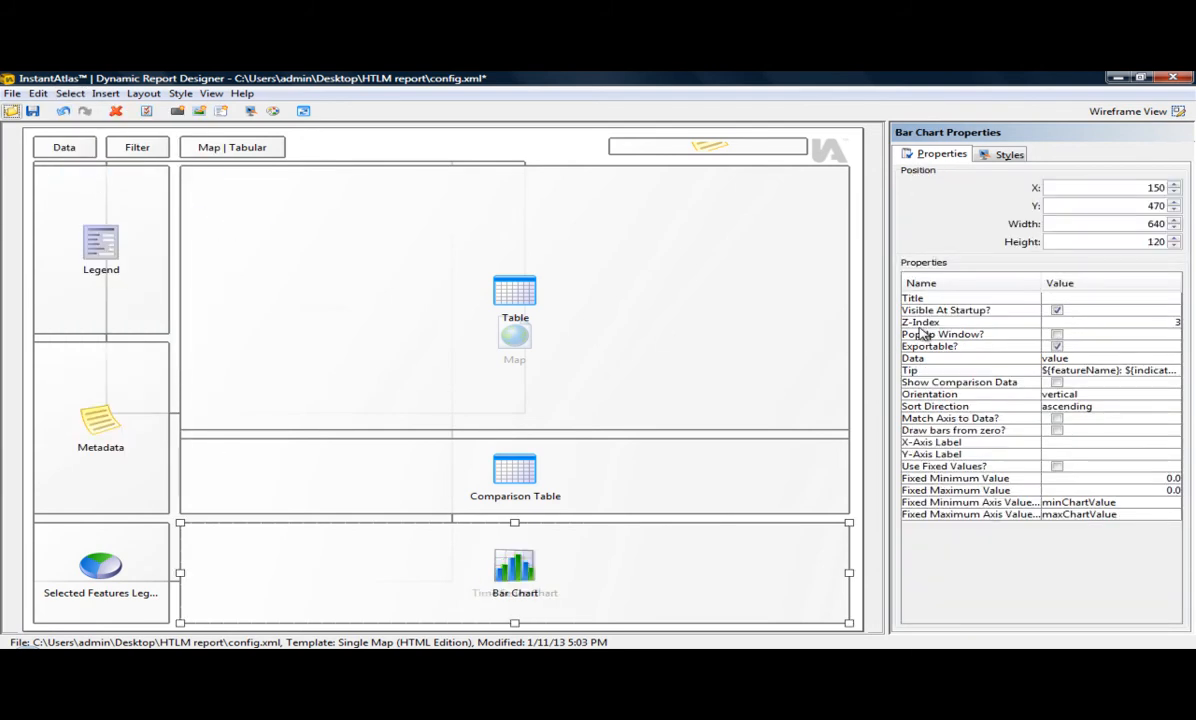
pyautogui.moveTo(1124, 322); pyautogui.dragTo(1184, 323)
pyautogui.write('5')
pyautogui.press('Return')
# - Check the time series chart's Z-Index, and save and close the report design
pyautogui.click(785, 594)
pyautogui.click(785, 594)
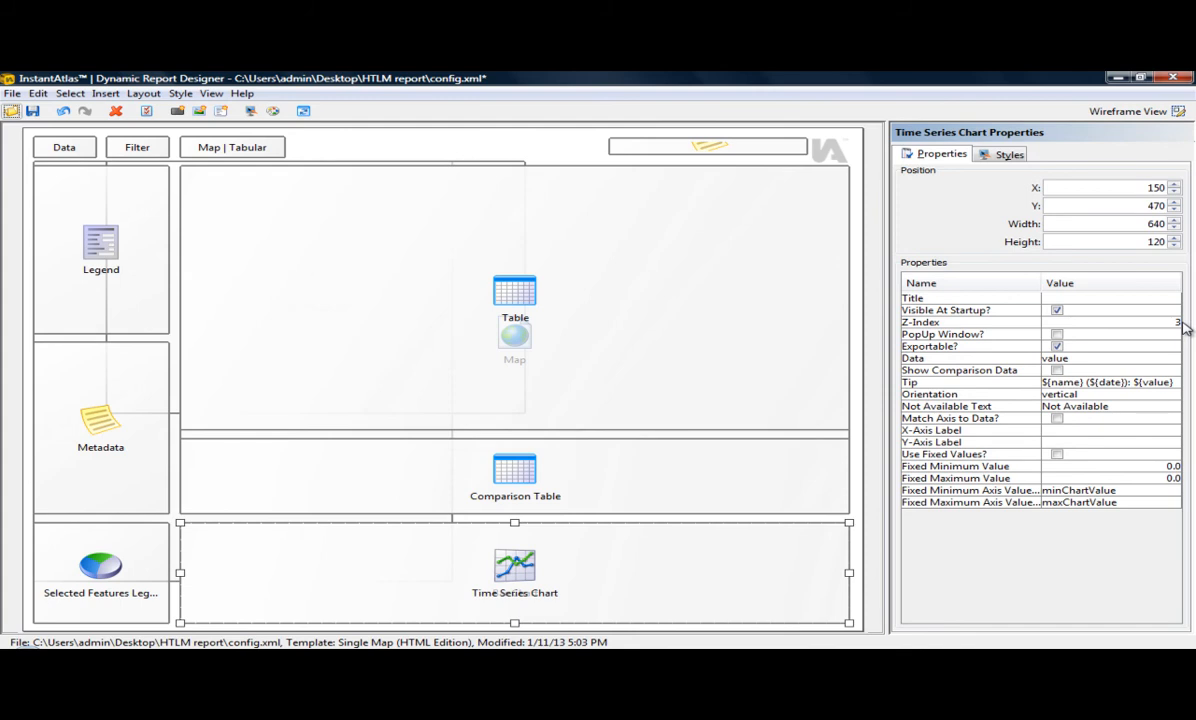
pyautogui.click(32, 110)
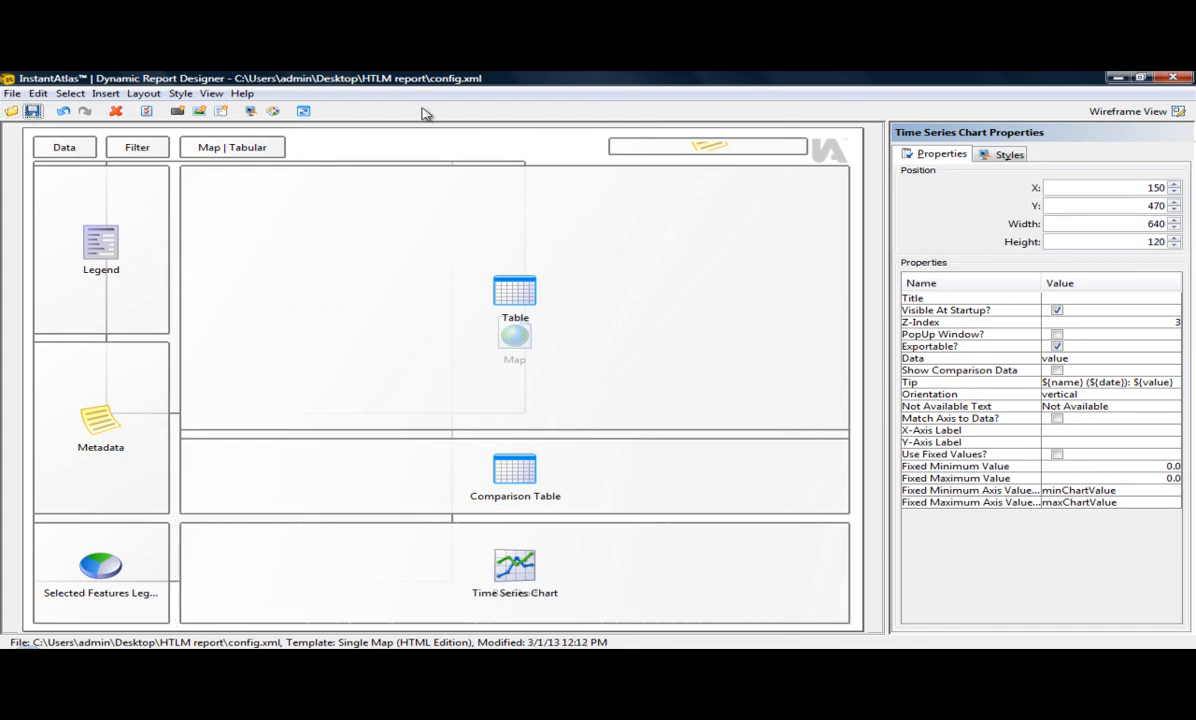
pyautogui.click(1174, 80)
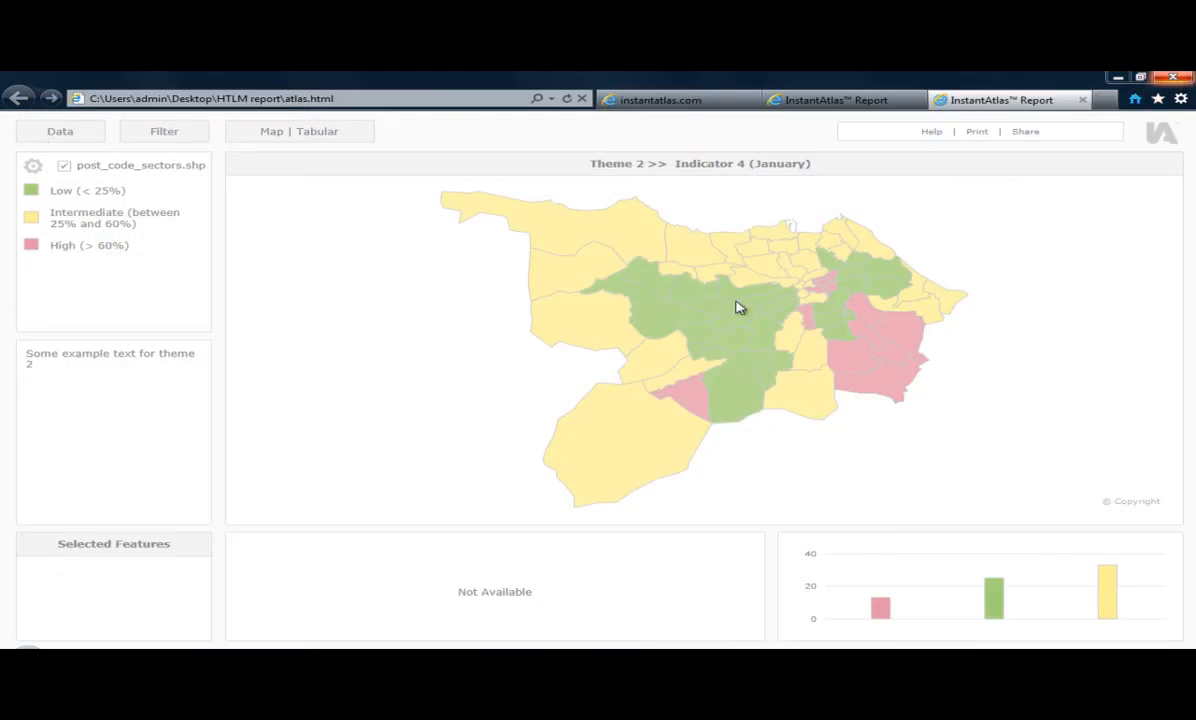
# - Open custom.js from the HTLM report folder for editing
pyautogui.click(303, 660)
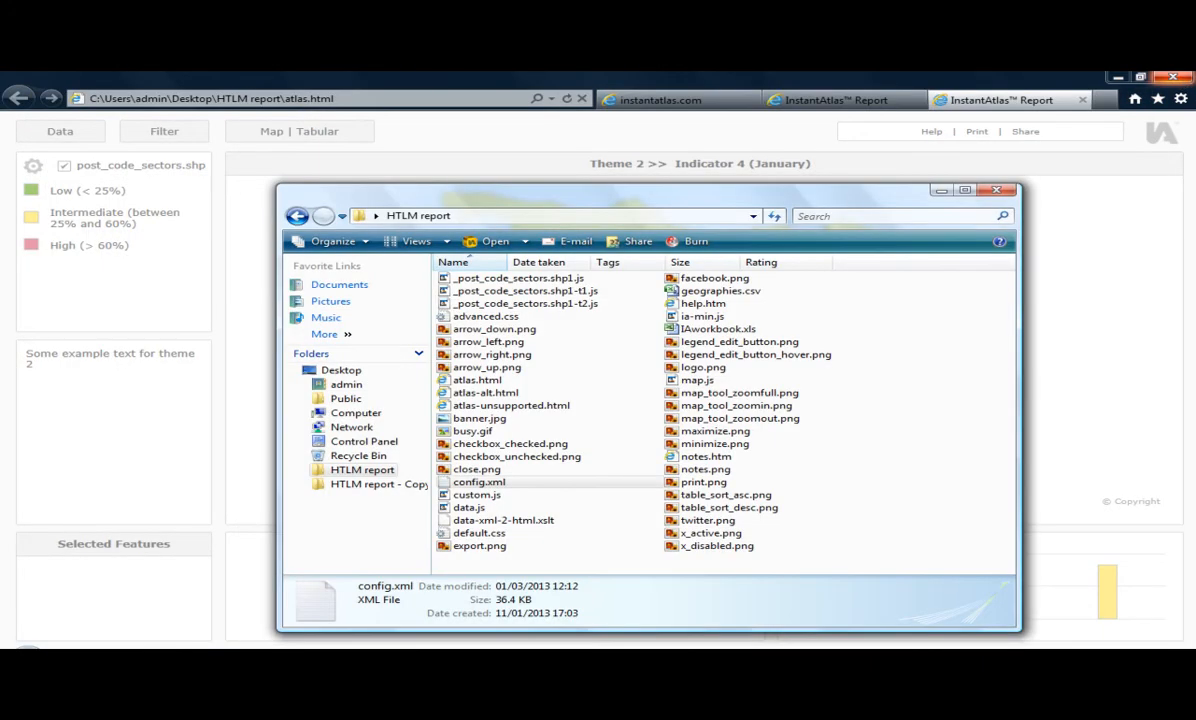
pyautogui.doubleClick(470, 496)
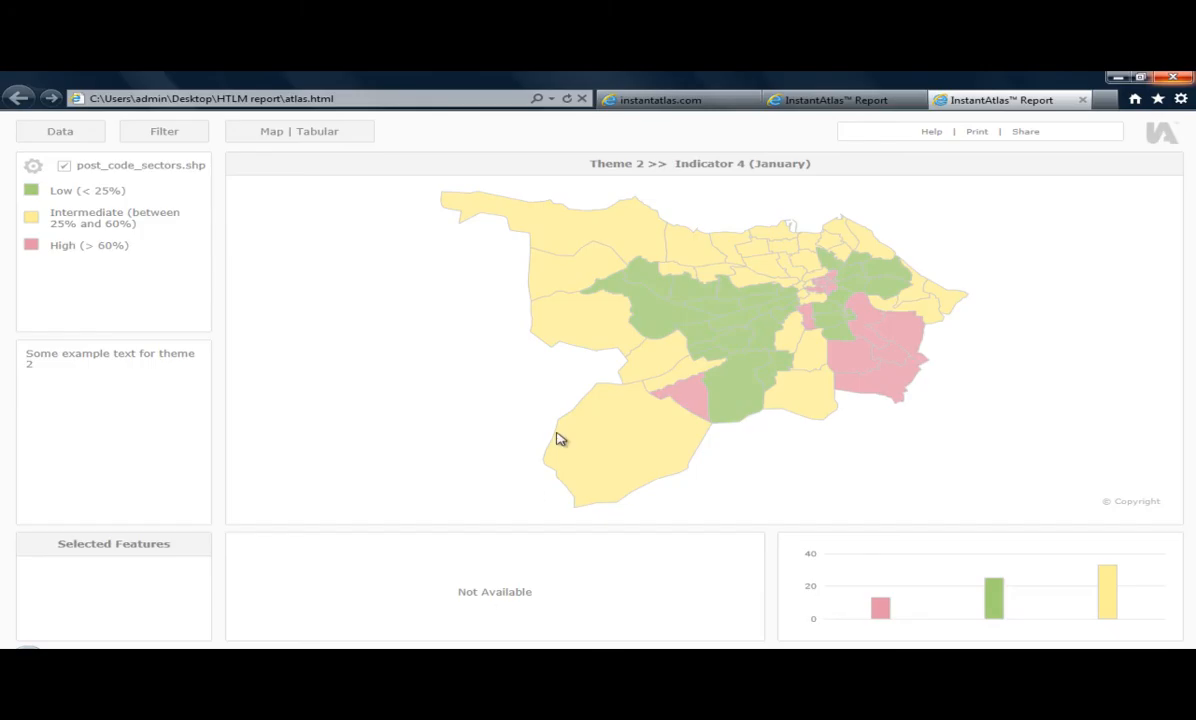
# - Copy the complete custom.js code block, from var dataGroup to the final brace, from page 6 of the guide PDF
pyautogui.click(645, 100)
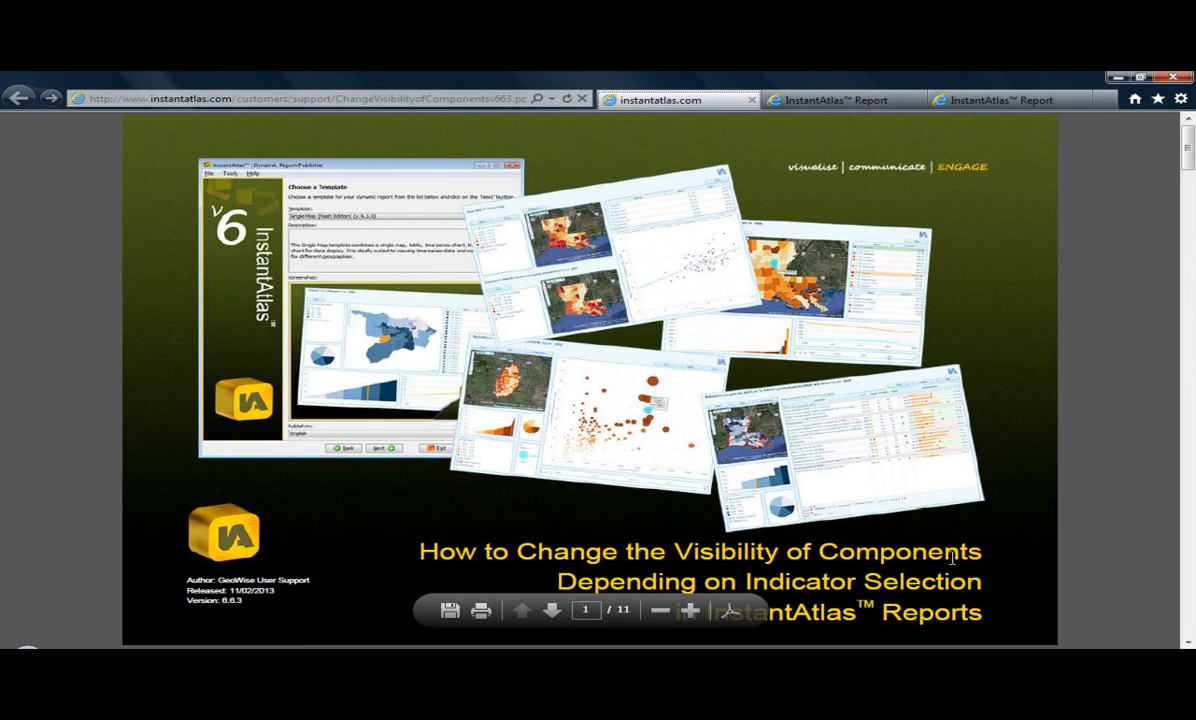
pyautogui.scroll(-5, 924, 568)
pyautogui.scroll(-10, 924, 568)
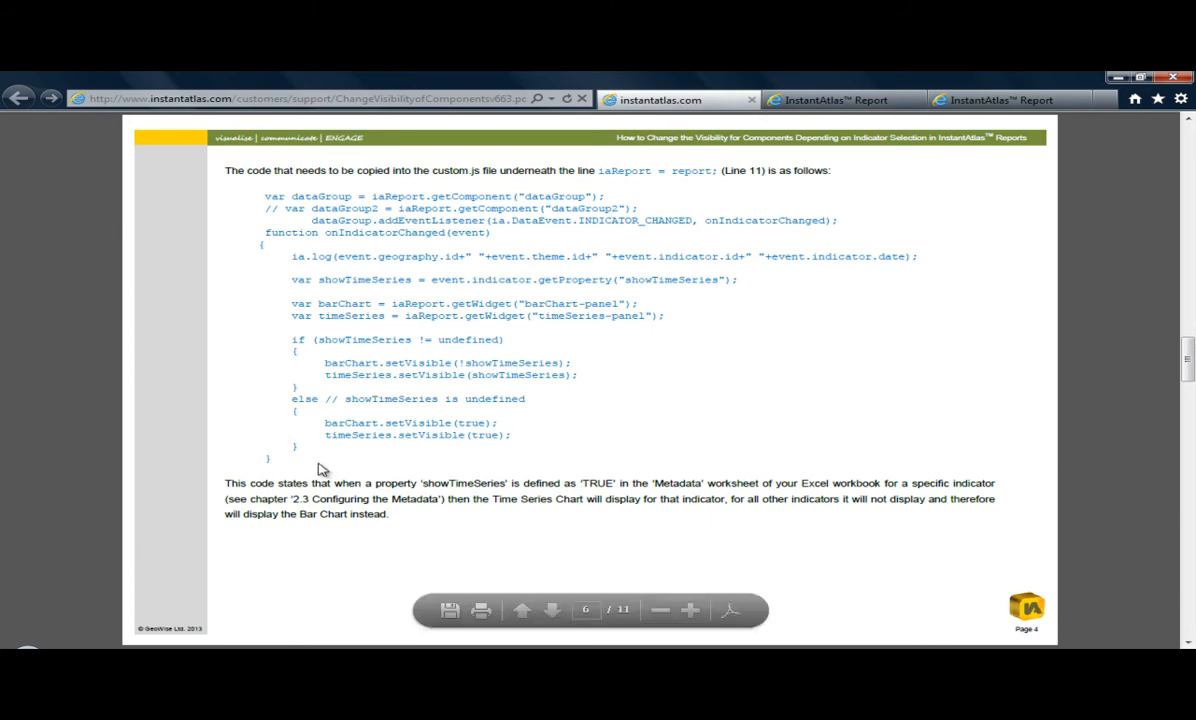
pyautogui.moveTo(274, 461); pyautogui.dragTo(263, 199)
pyautogui.hotkey('ctrl', 'c')
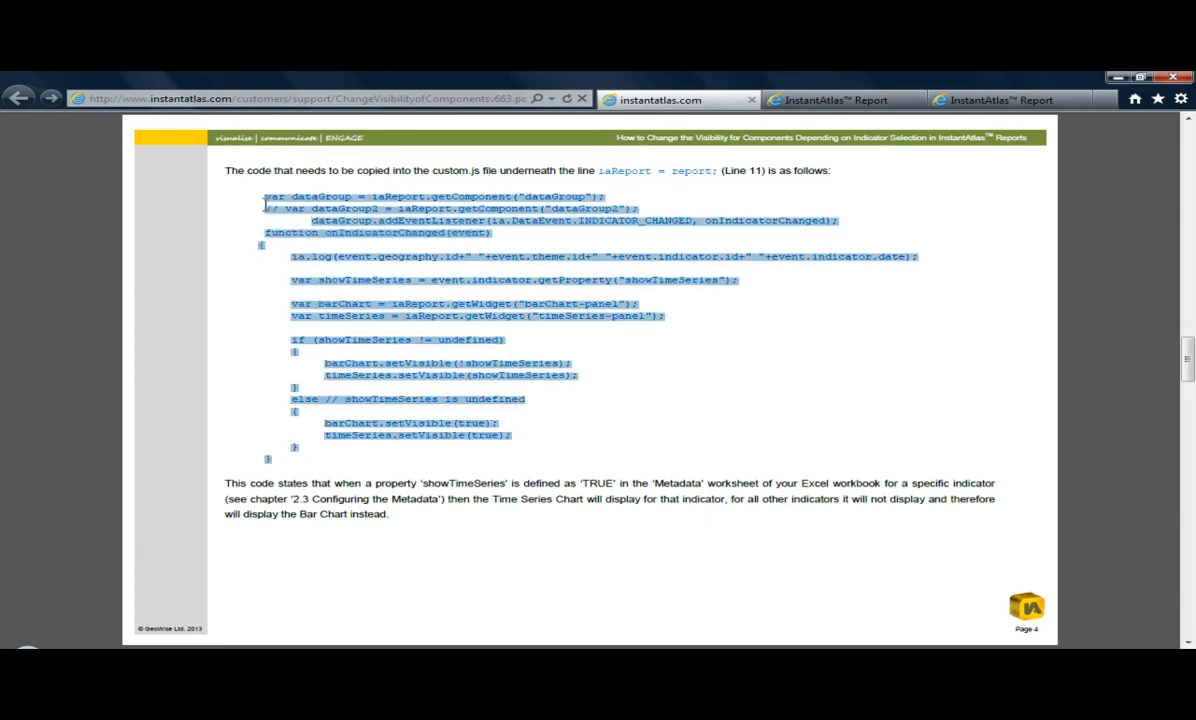
# - Paste the copied code into custom.js beneath the line "iaReport = report;", highlight the showTimeSeries property name and save the file
pyautogui.hotkey('alt', 'Tab')
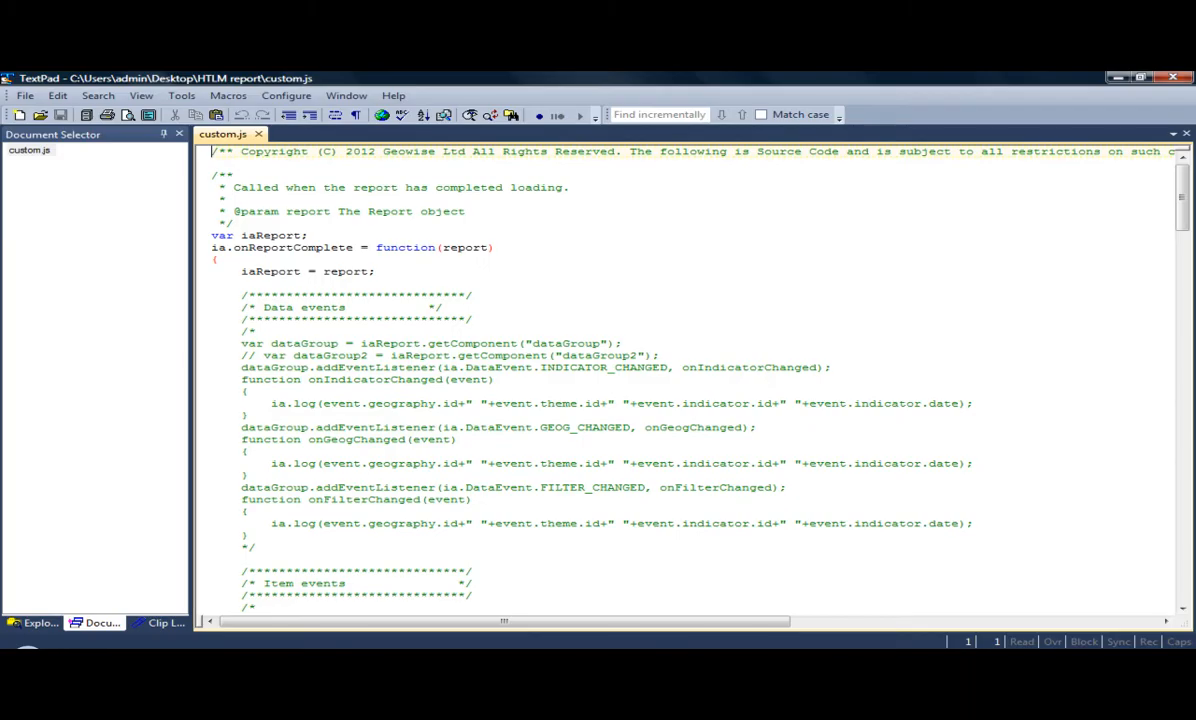
pyautogui.click(243, 283)
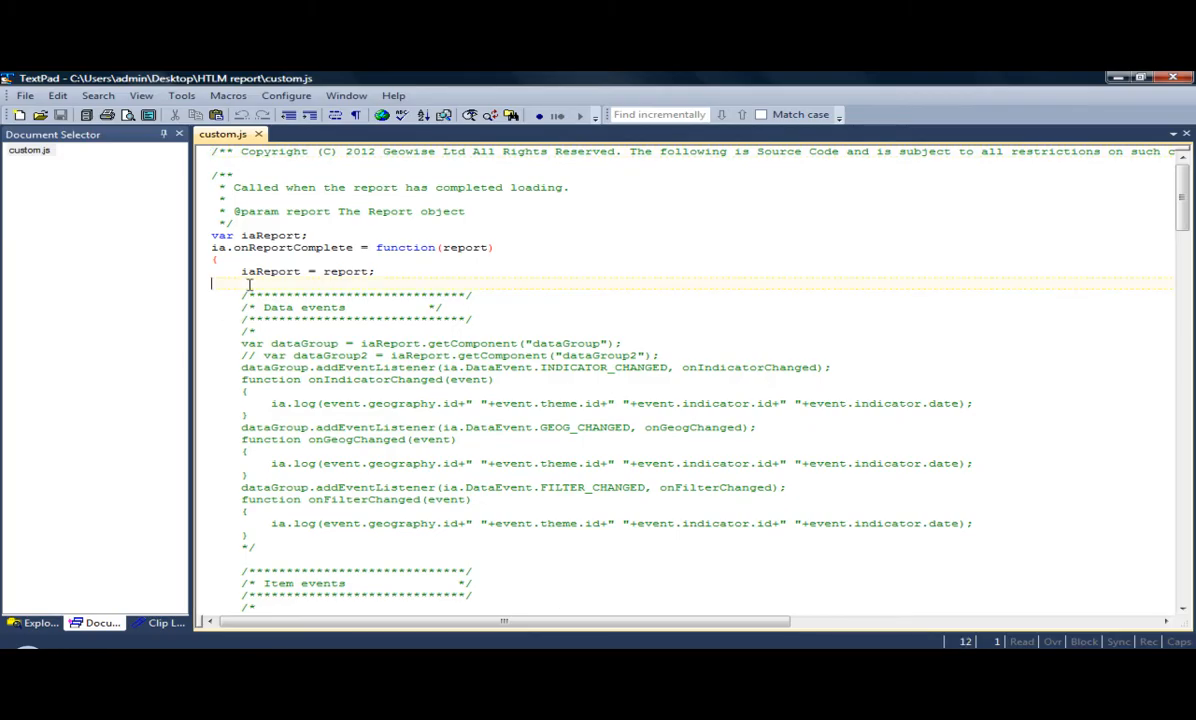
pyautogui.hotkey('ctrl', 'v')
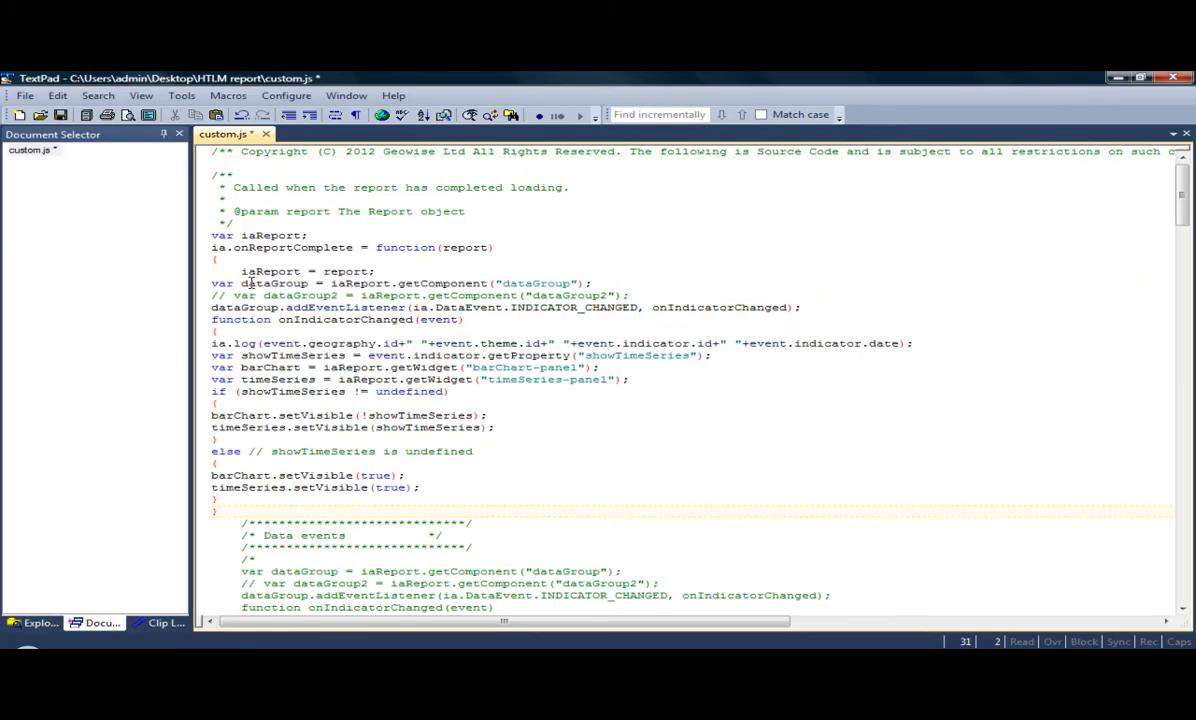
pyautogui.moveTo(240, 355); pyautogui.dragTo(346, 356)
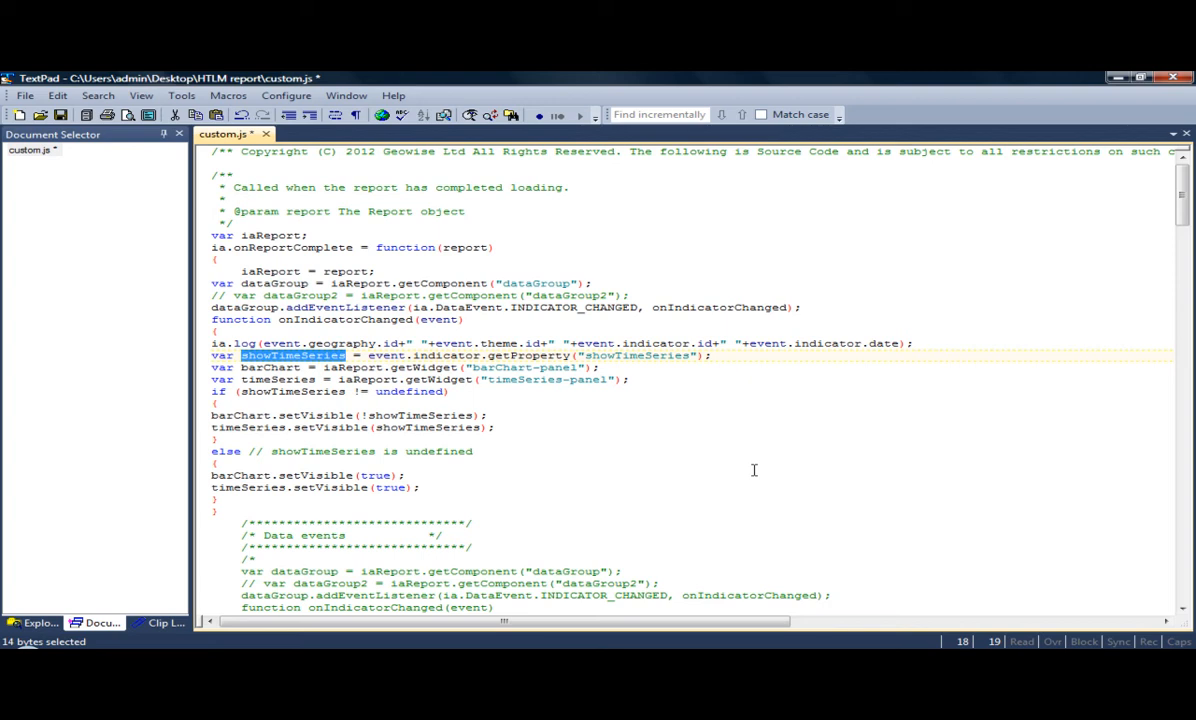
pyautogui.click(60, 115)
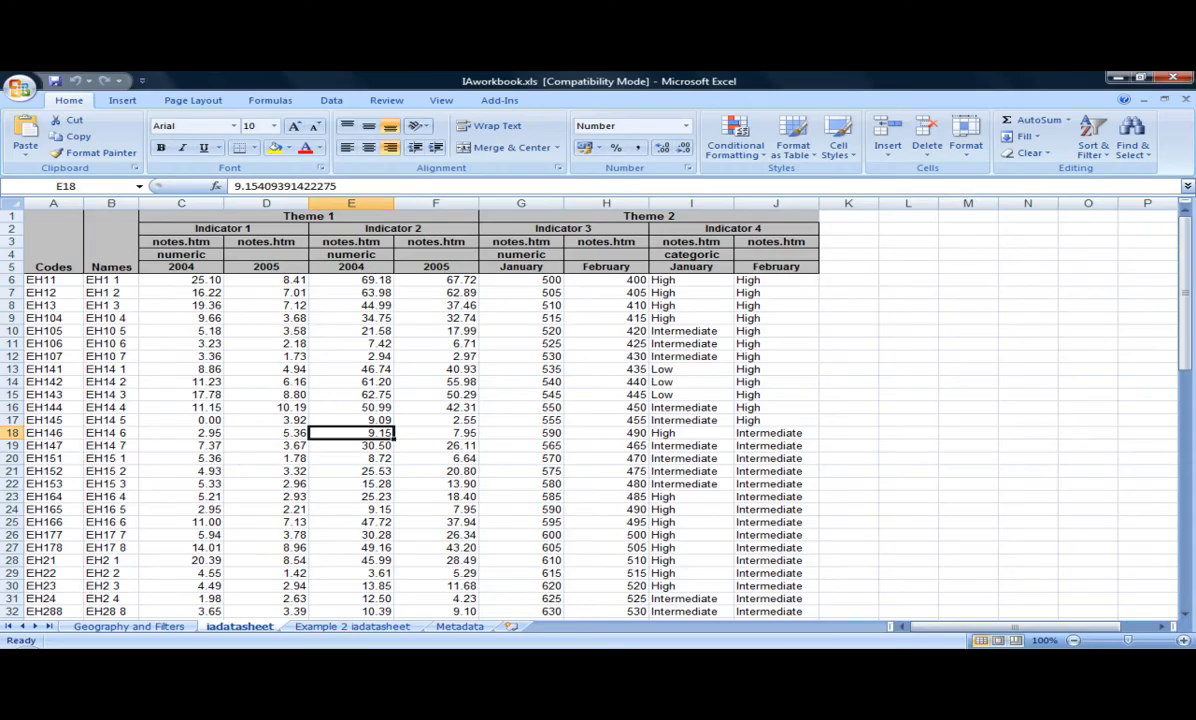
# - On the Metadata sheet of IAworkbook.xls, enter Indicator as the ElementType in cells A19 and A20
pyautogui.click(462, 627)
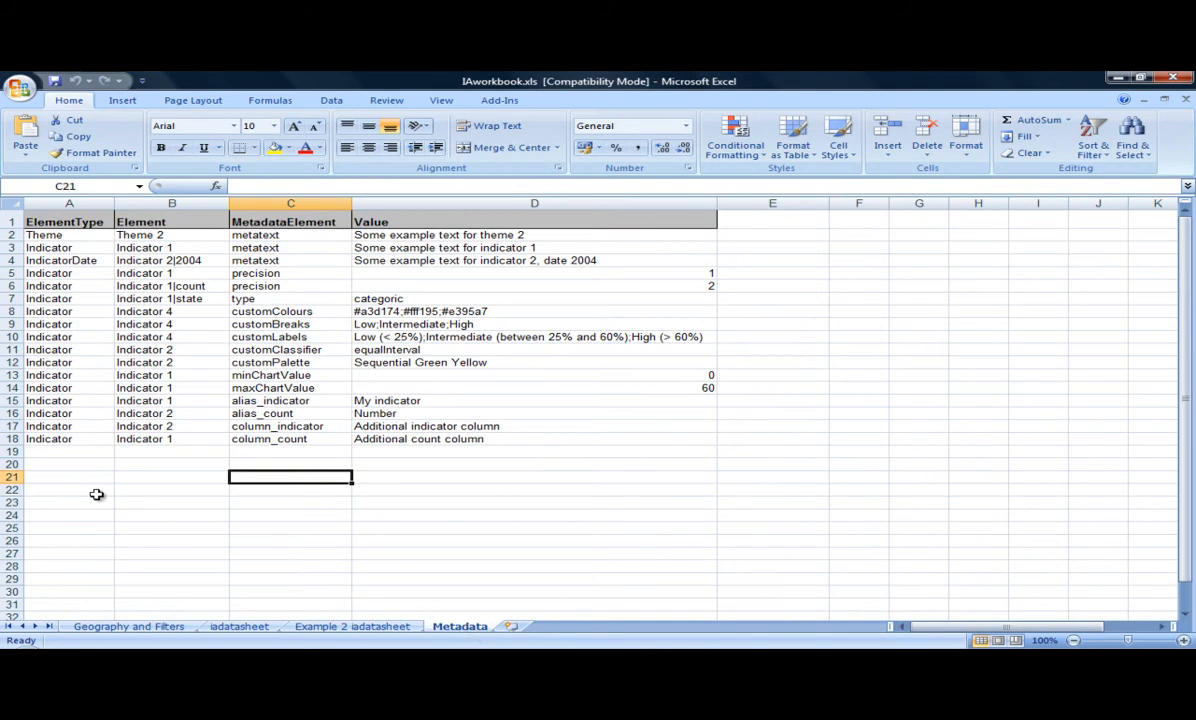
pyautogui.click(51, 450)
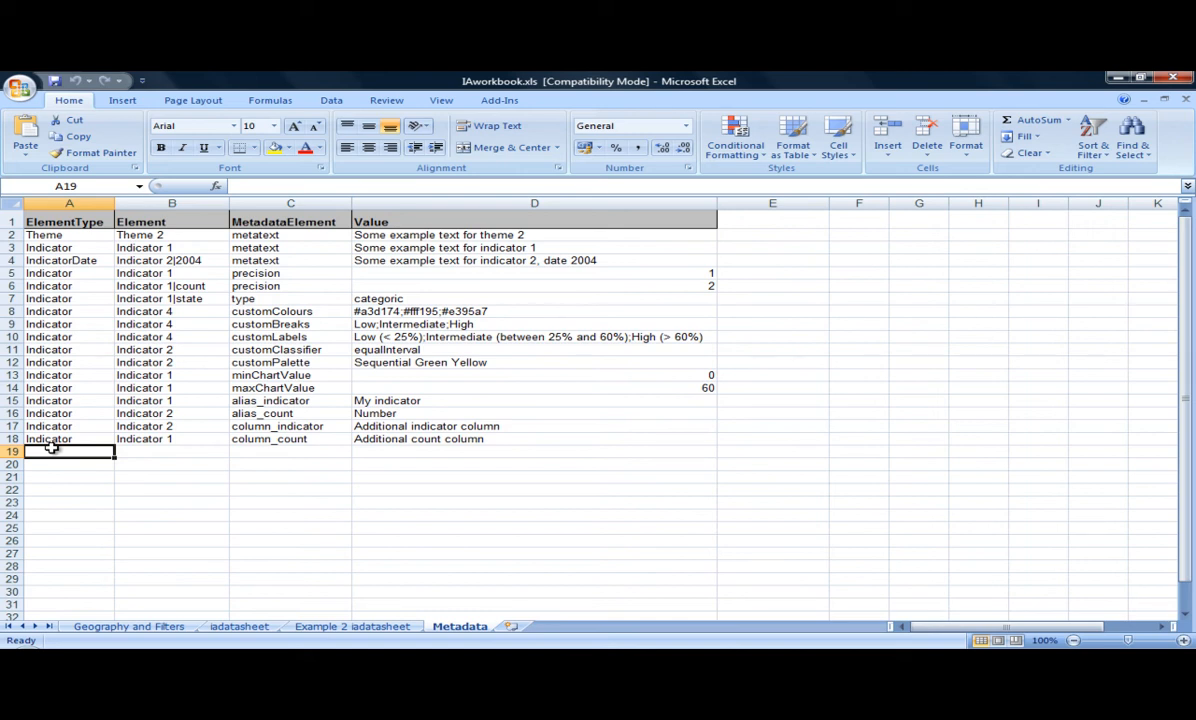
pyautogui.write('Indicator')
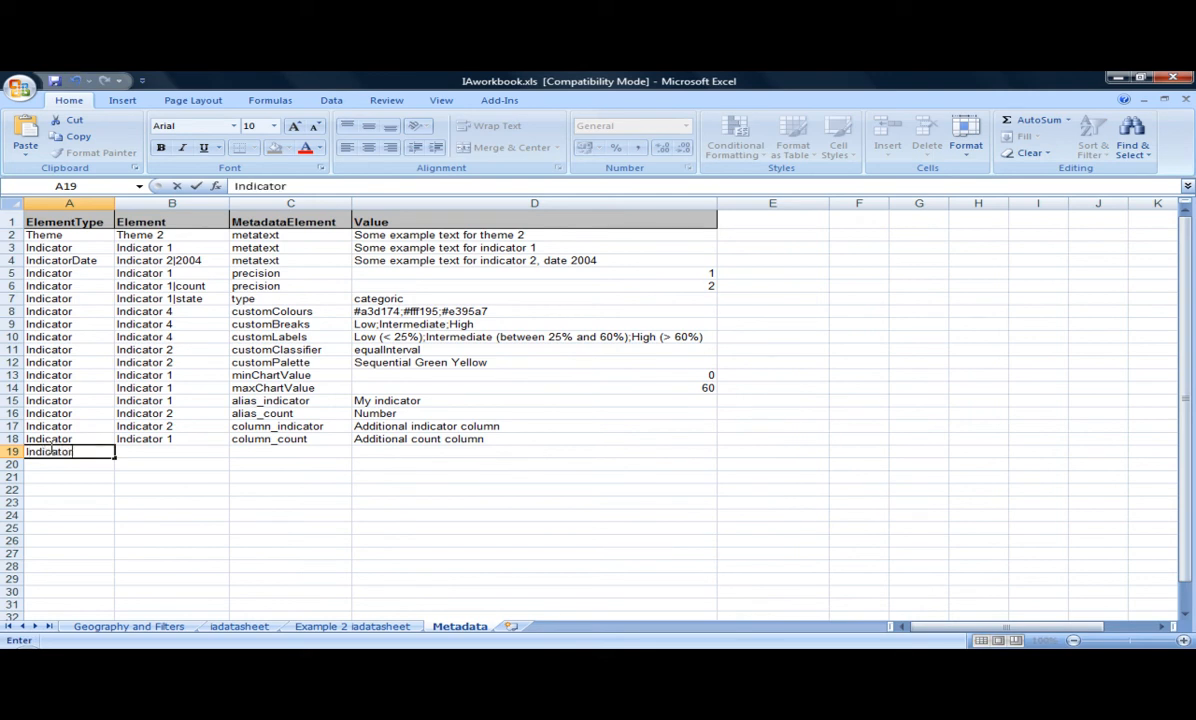
pyautogui.press('Return')
pyautogui.press('Up')
pyautogui.hotkey('ctrl', 'c')
pyautogui.press('Down')
pyautogui.hotkey('ctrl', 'v')
# - Enter the elements Indicator 2 in cell B19 and Indicator 3 in cell B20
pyautogui.press('Right')
pyautogui.press('Up')
pyautogui.write('Indicator 2')
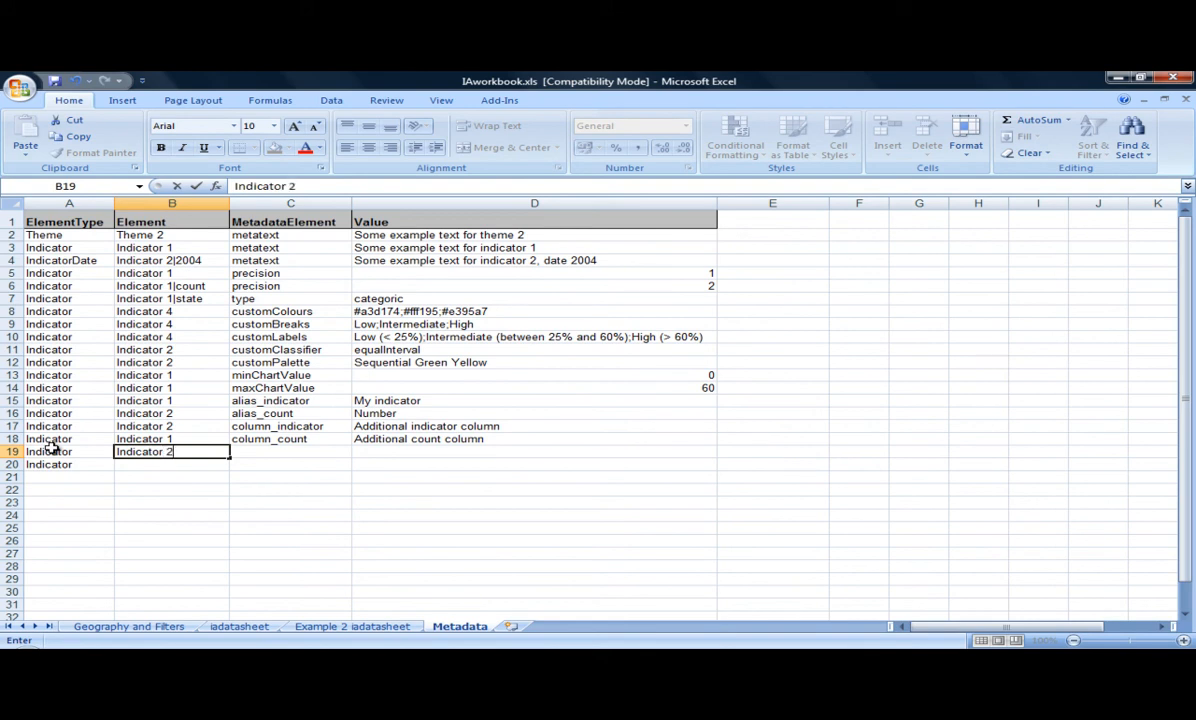
pyautogui.press('Return')
pyautogui.write('Indica')
pyautogui.write('tor 3')
# - For Indicator 2, enter showTimeSeries as the MetadataElement in C19 and TRUE as the value in D19
pyautogui.press('Tab')
pyautogui.press('Up')
pyautogui.write('showTimeSeries')
pyautogui.press('Tab')
pyautogui.write('TRUE')
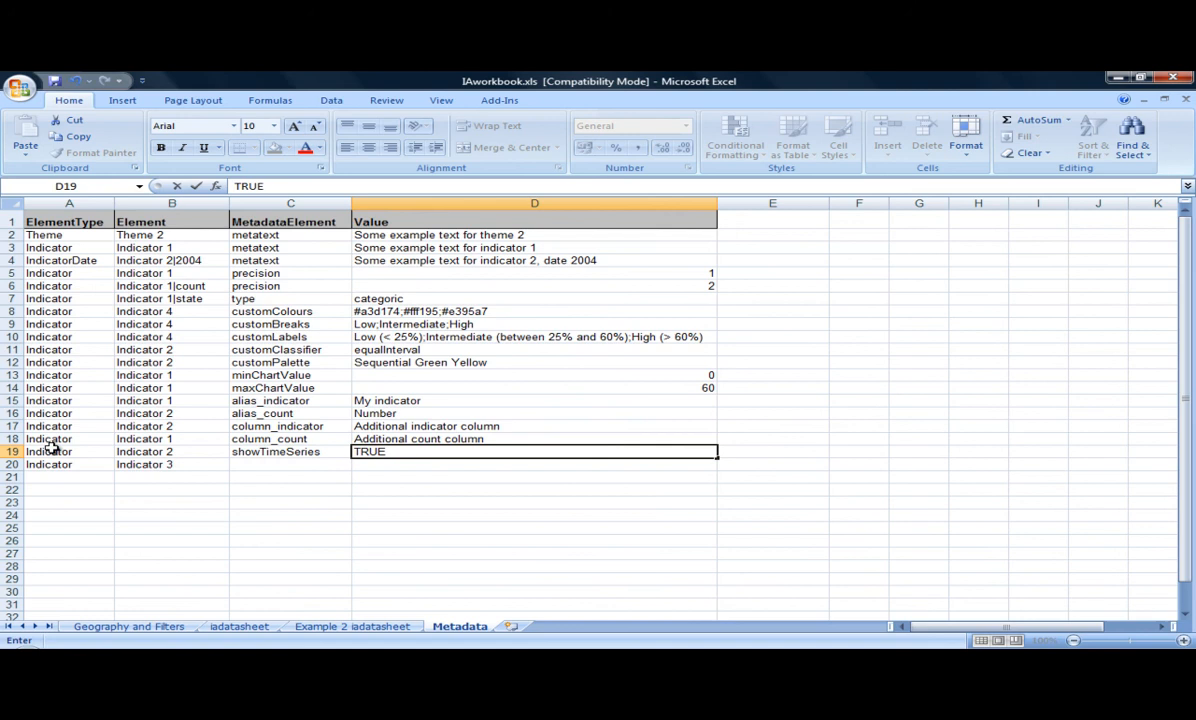
pyautogui.press('Return')
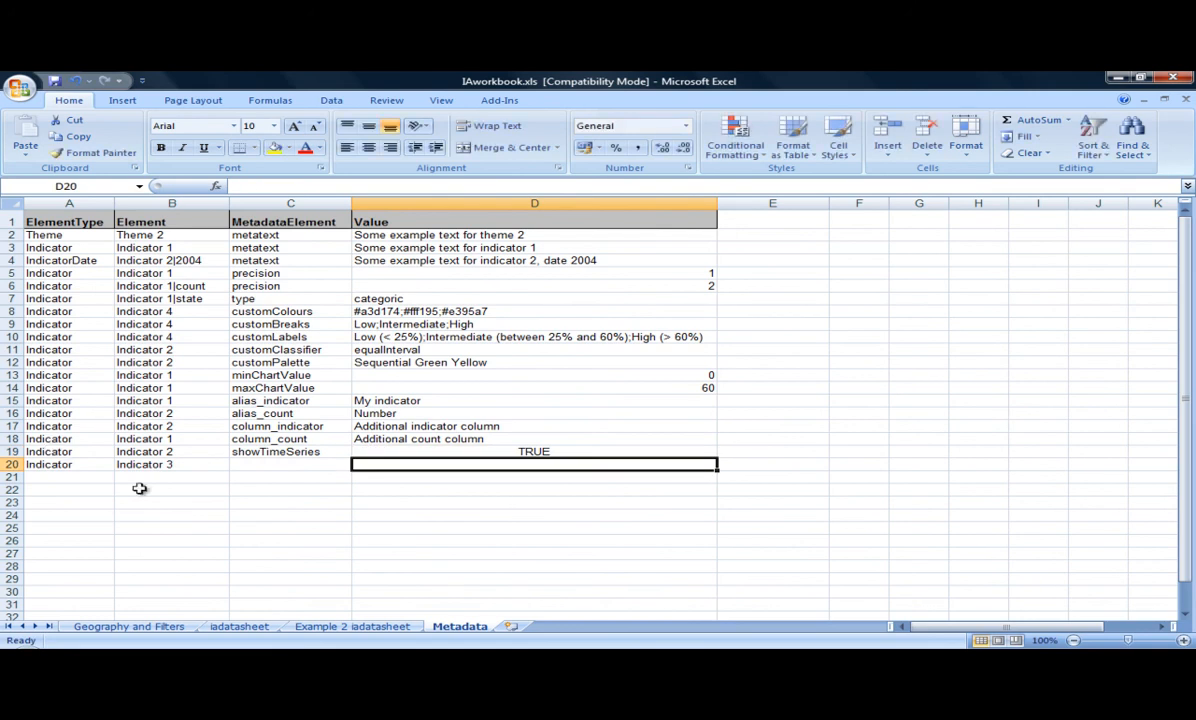
# - Copy showTimeSeries and TRUE from row 19 into row 20 for Indicator 3 and save the workbook
pyautogui.moveTo(267, 452); pyautogui.dragTo(420, 452)
pyautogui.hotkey('ctrl', 'c')
pyautogui.click(300, 466)
pyautogui.press('Return')
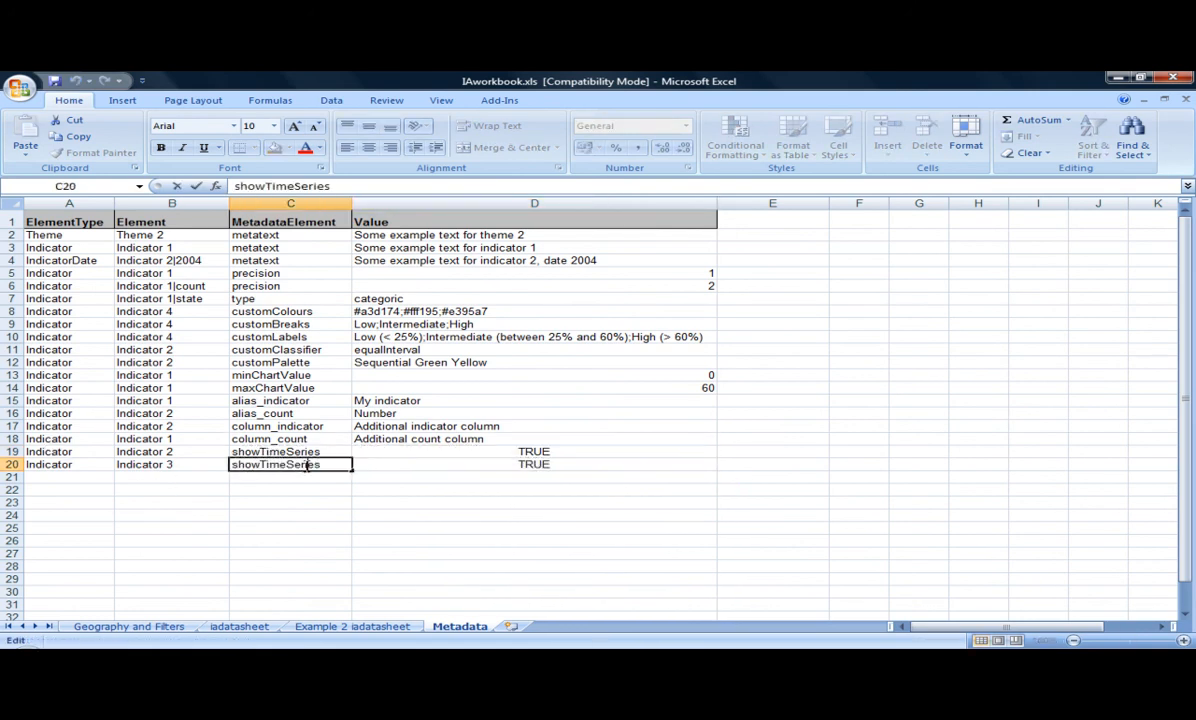
pyautogui.click(360, 464)
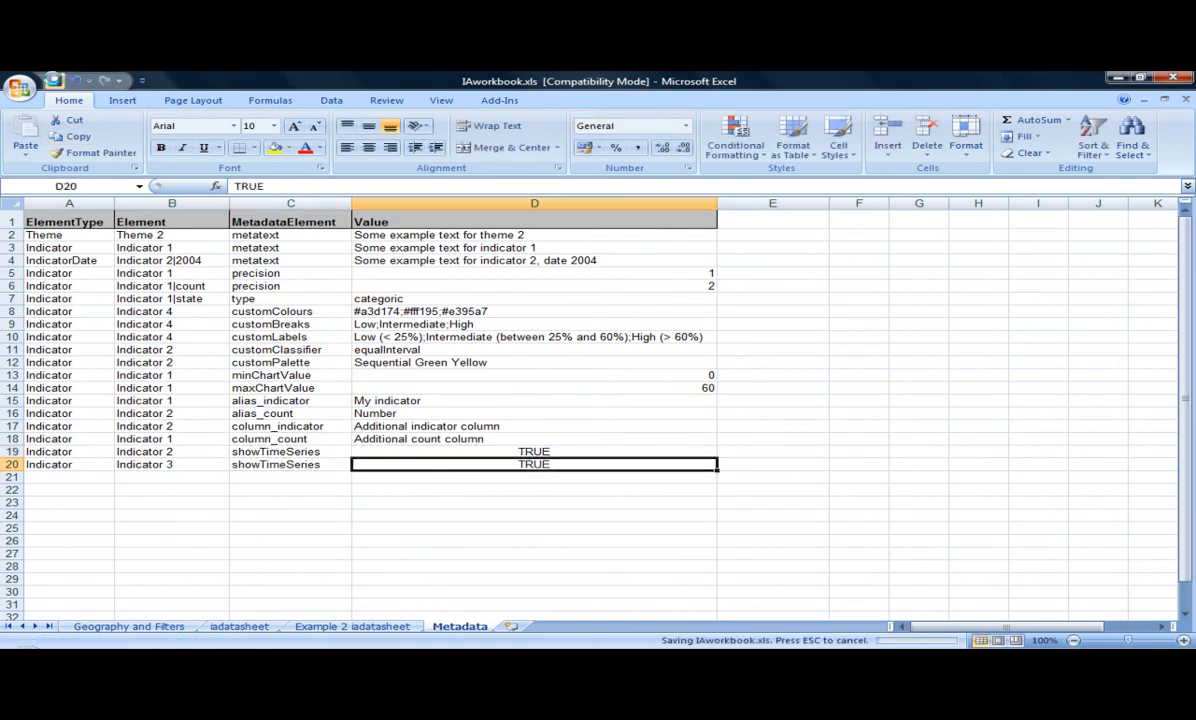
# - Export the workbook with the InstantAtlas add-in as JSON, saving it as data.js in the HTLM report folder
pyautogui.click(495, 100)
pyautogui.click(140, 120)
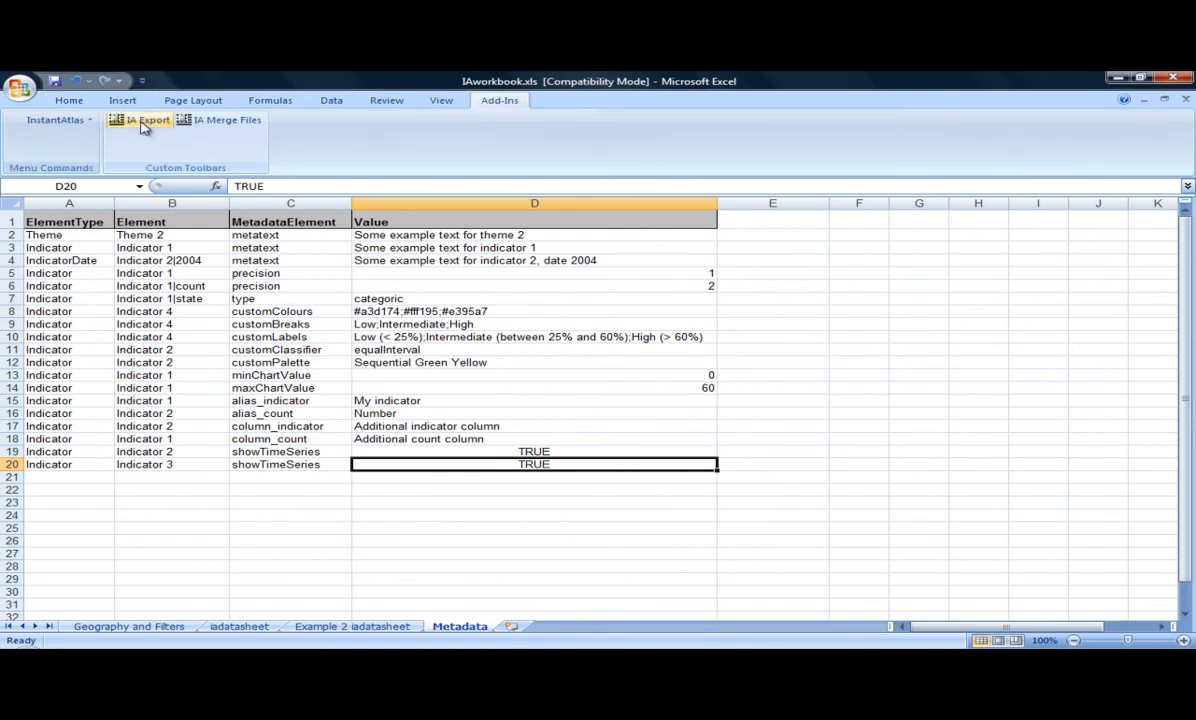
pyautogui.click(520, 366)
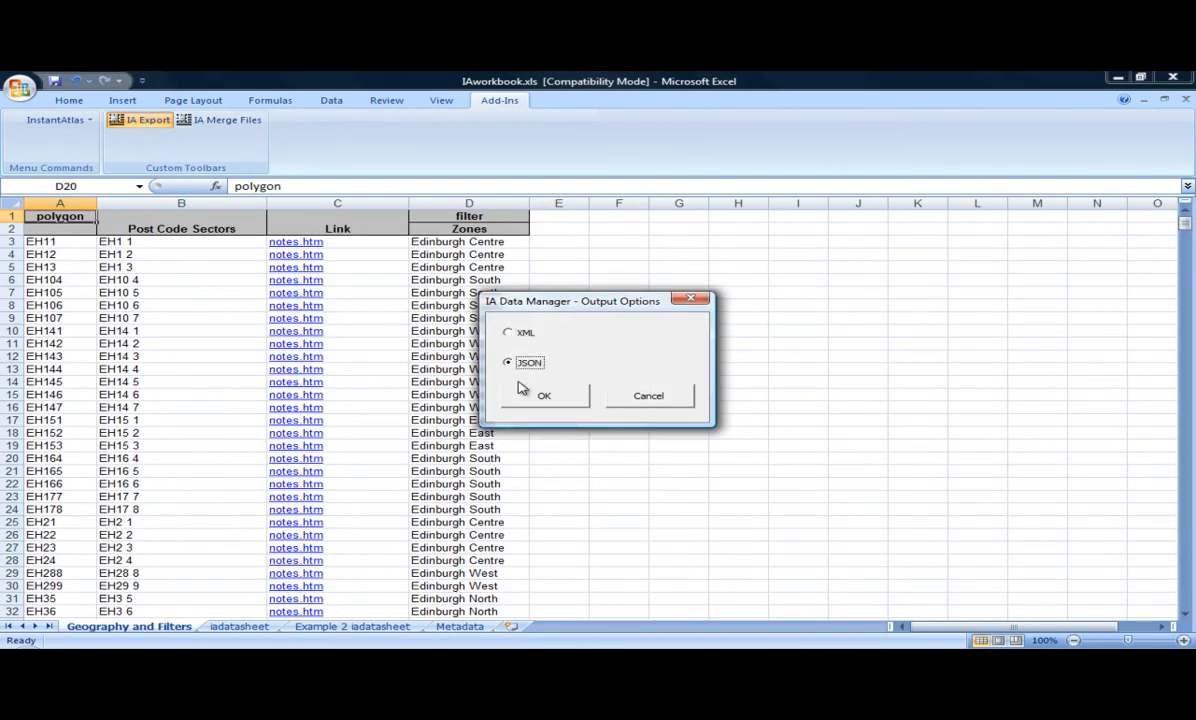
pyautogui.click(526, 399)
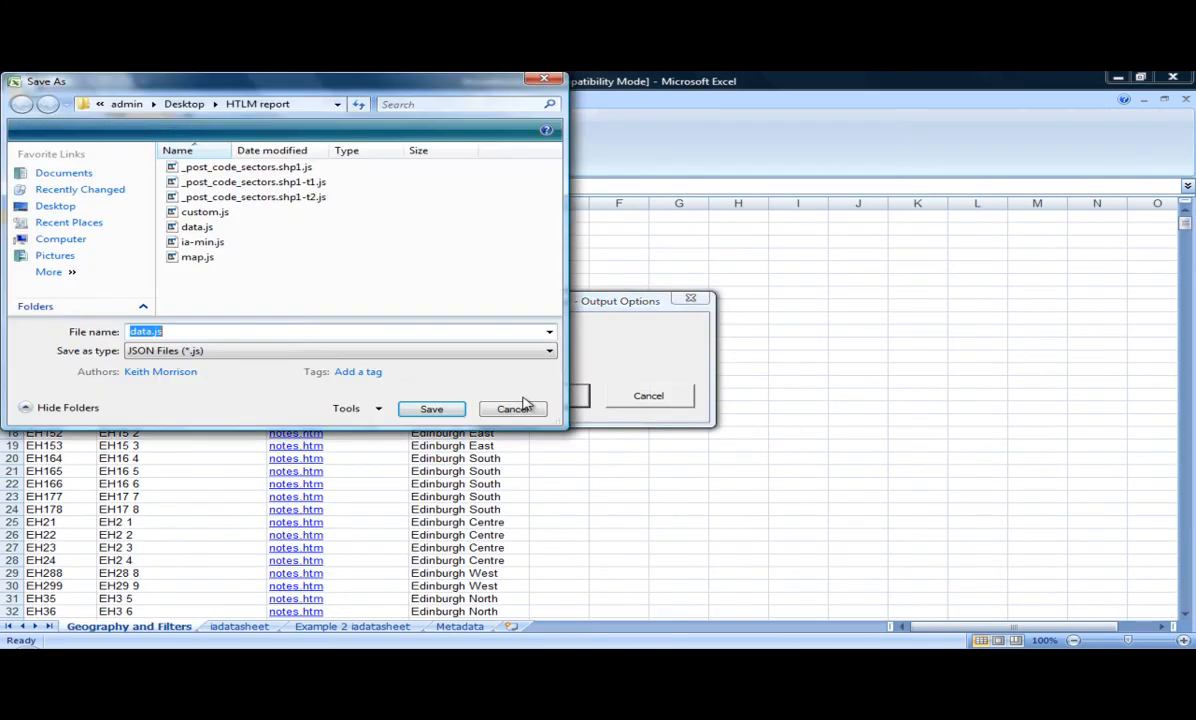
pyautogui.click(421, 413)
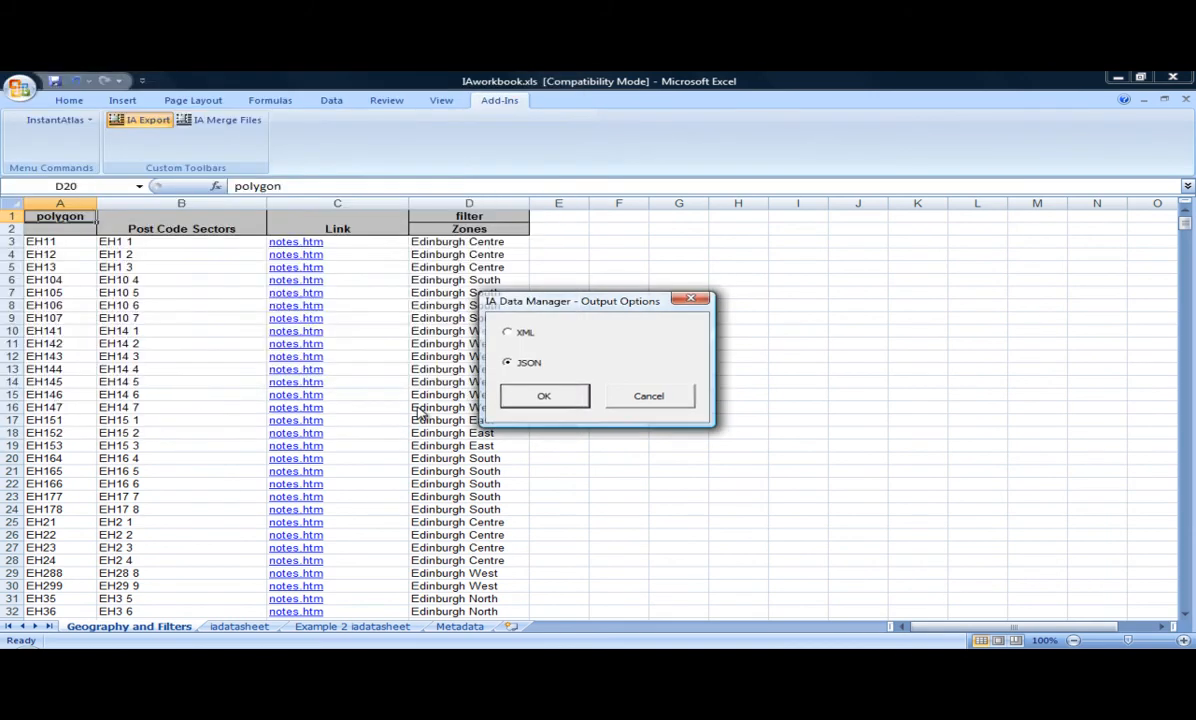
pyautogui.click(646, 415)
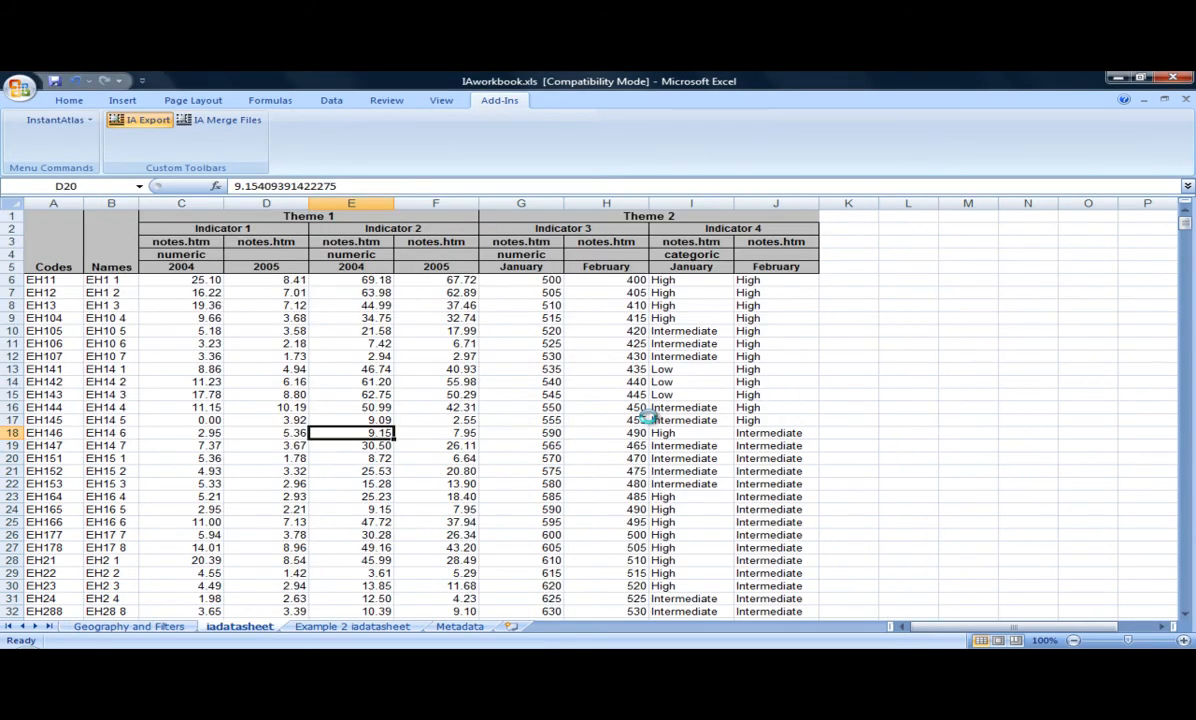
pyautogui.click(633, 414)
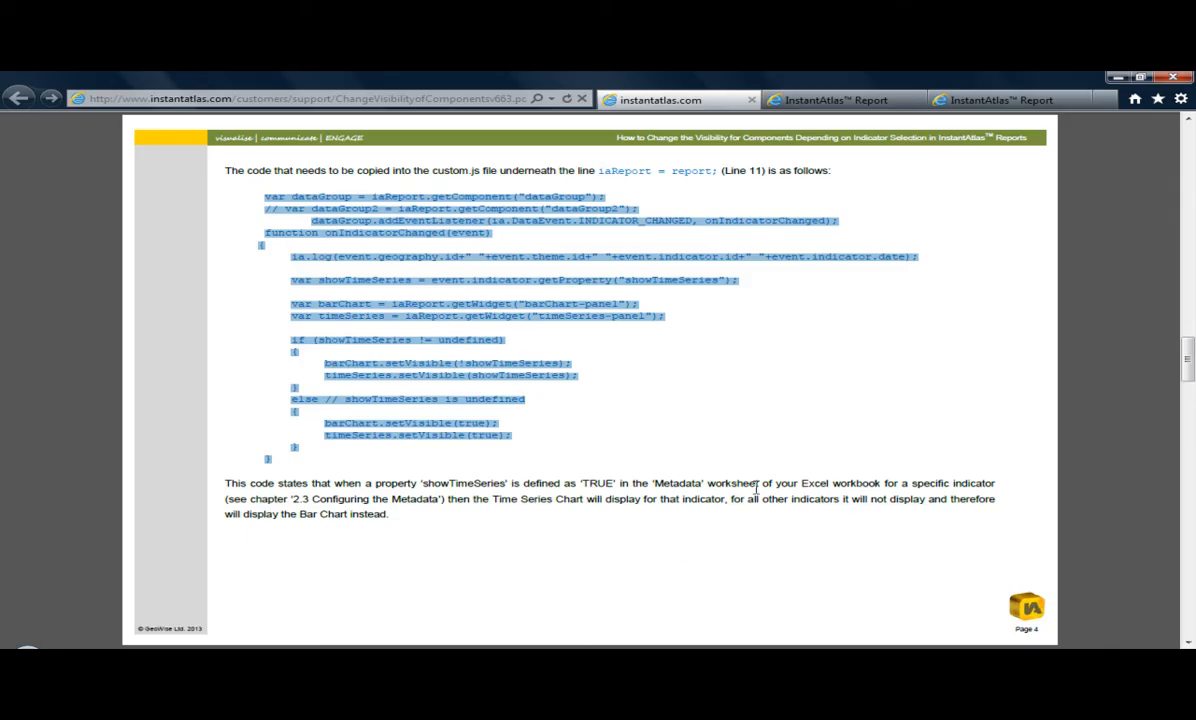
# - Reload the atlas.html report in the browser and select areas EH11 3, EH12 8 and EH30 9 on the map
pyautogui.click(990, 100)
pyautogui.click(567, 99)
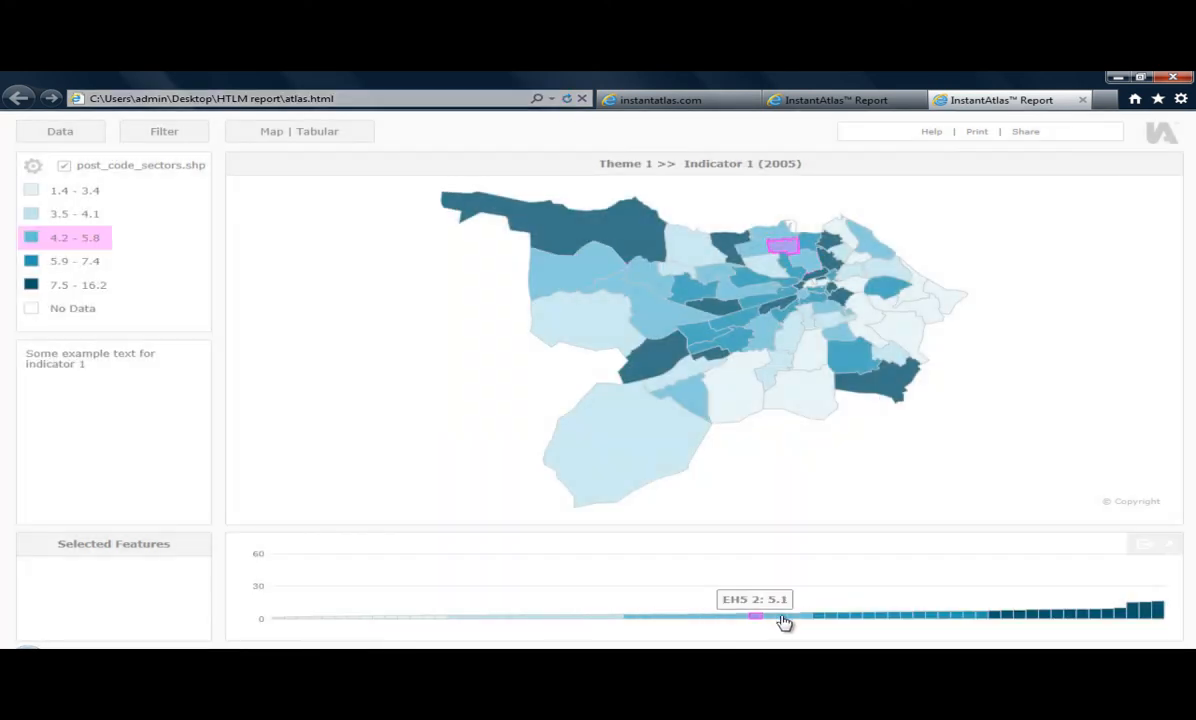
pyautogui.click(719, 323)
pyautogui.click(697, 291)
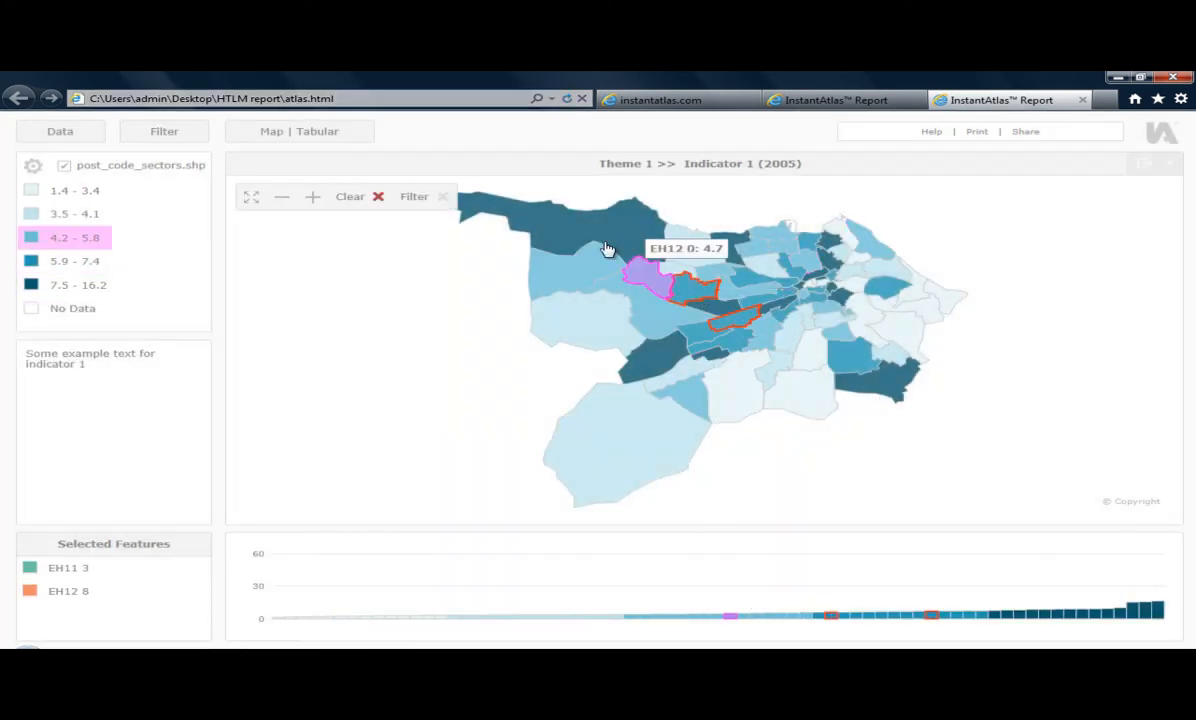
pyautogui.click(606, 248)
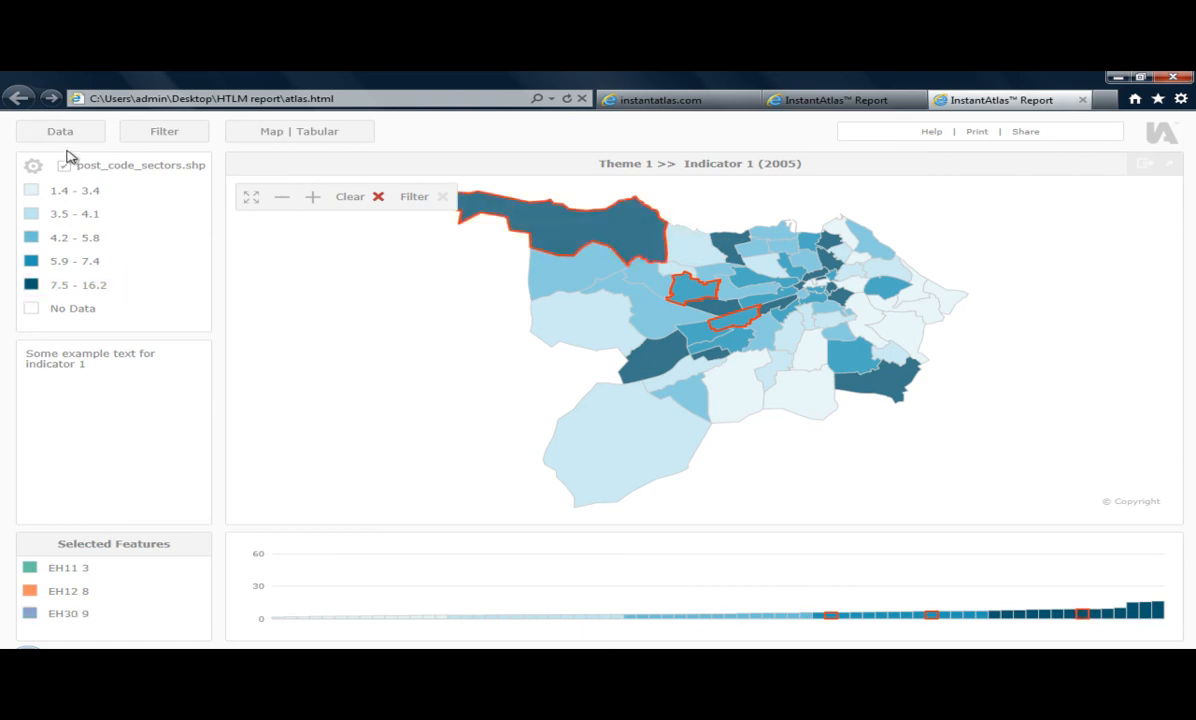
# - Display Theme 1's Indicator 2 for 2004 in the report and inspect a data point on its time series chart
pyautogui.click(60, 134)
pyautogui.click(62, 188)
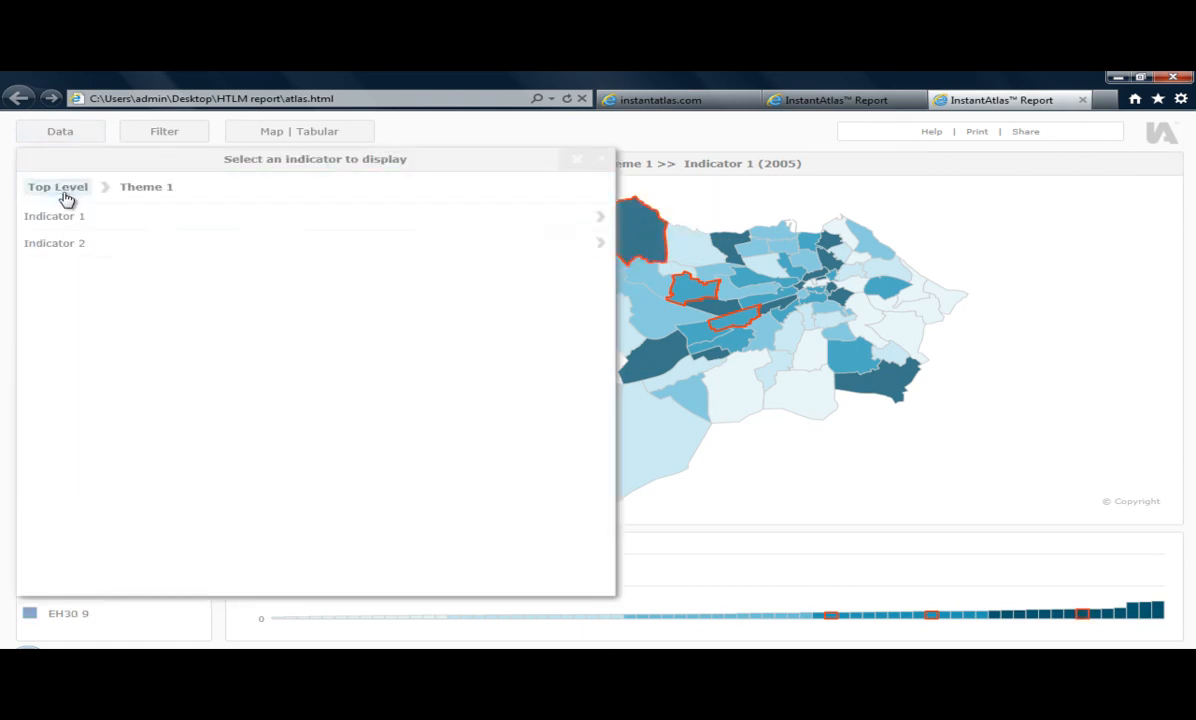
pyautogui.click(66, 248)
pyautogui.click(66, 248)
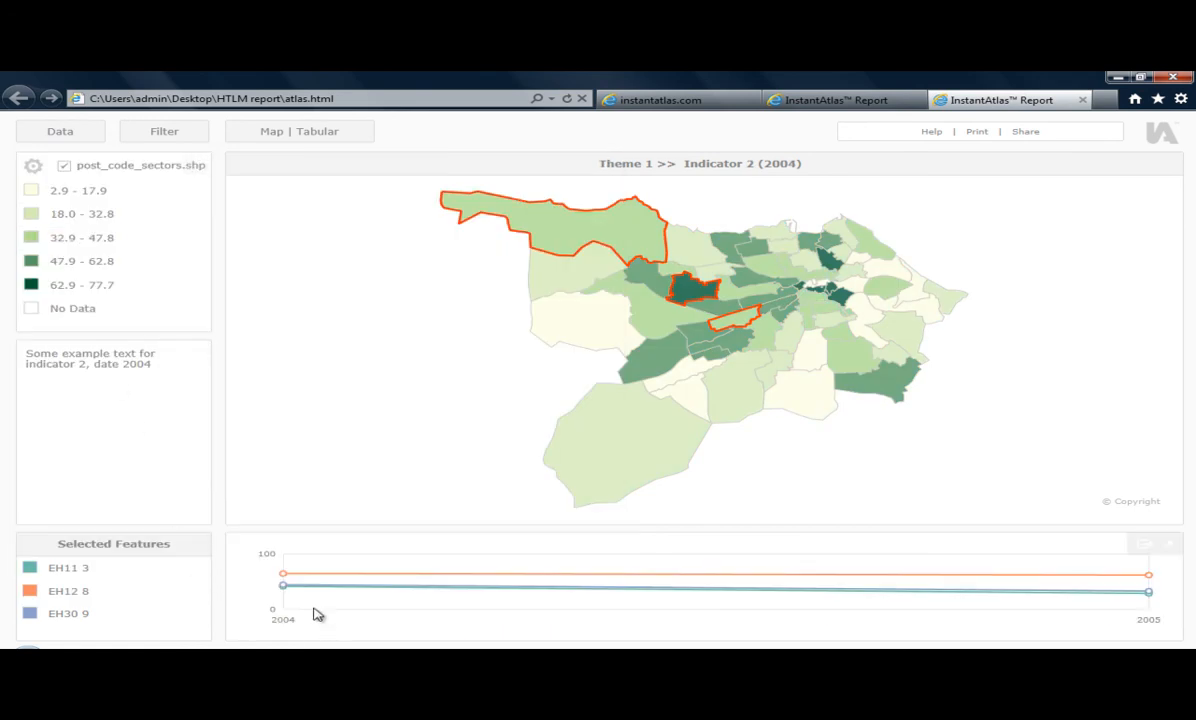
pyautogui.moveTo(285, 582)
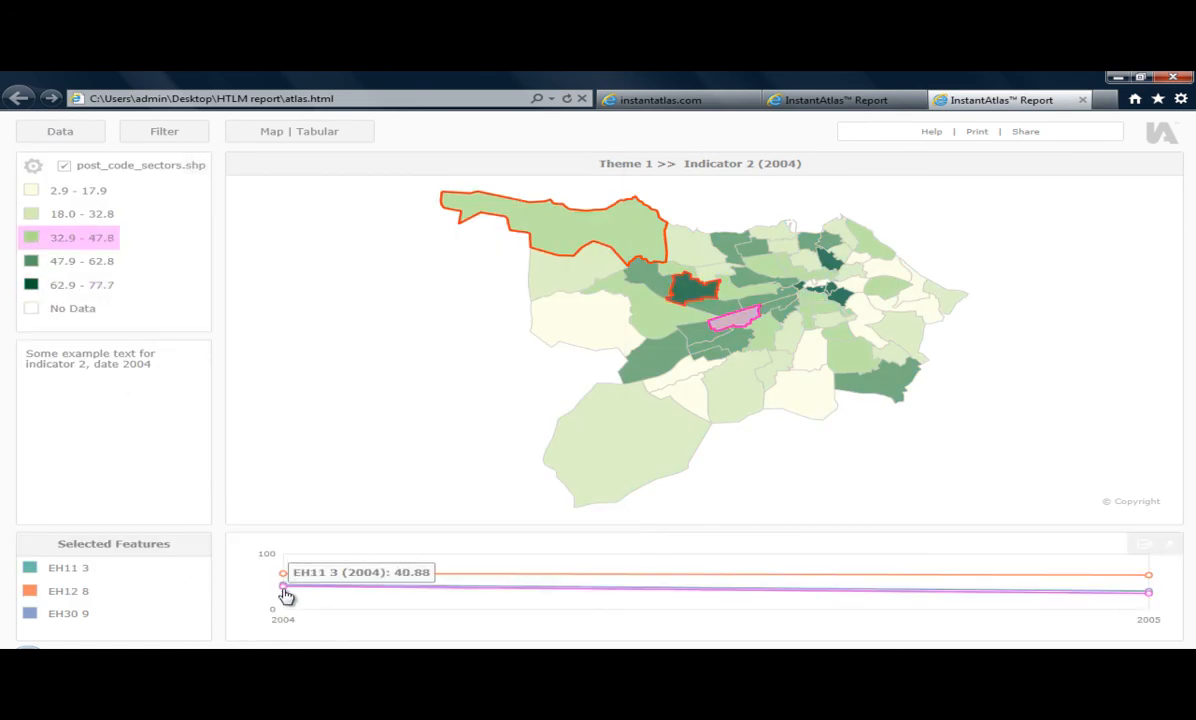
# - Display Theme 2's Indicator 3 for February in the report to check its chart
pyautogui.click(88, 135)
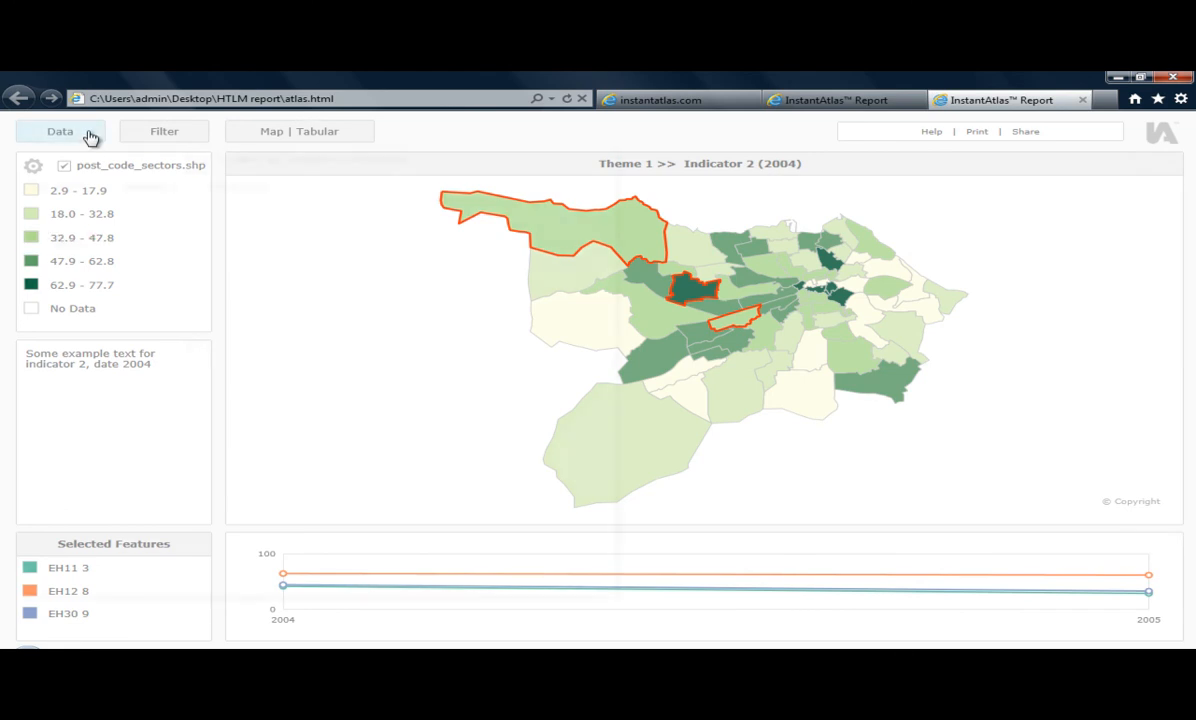
pyautogui.click(82, 193)
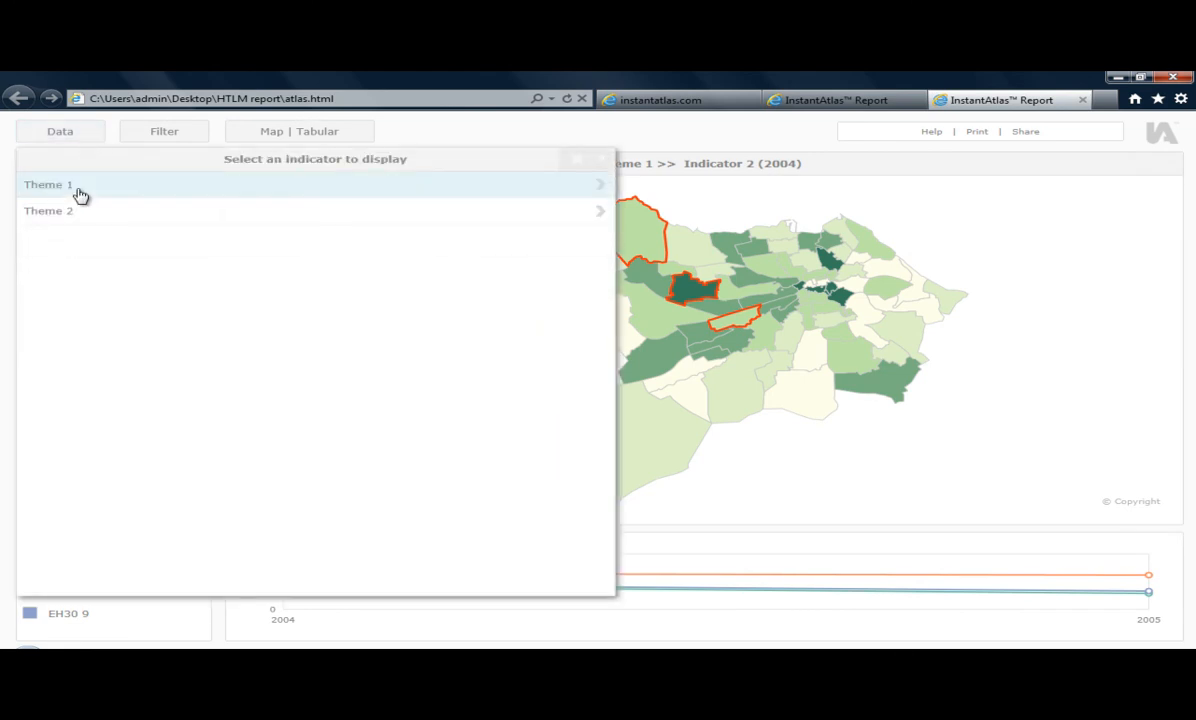
pyautogui.click(79, 222)
pyautogui.click(80, 223)
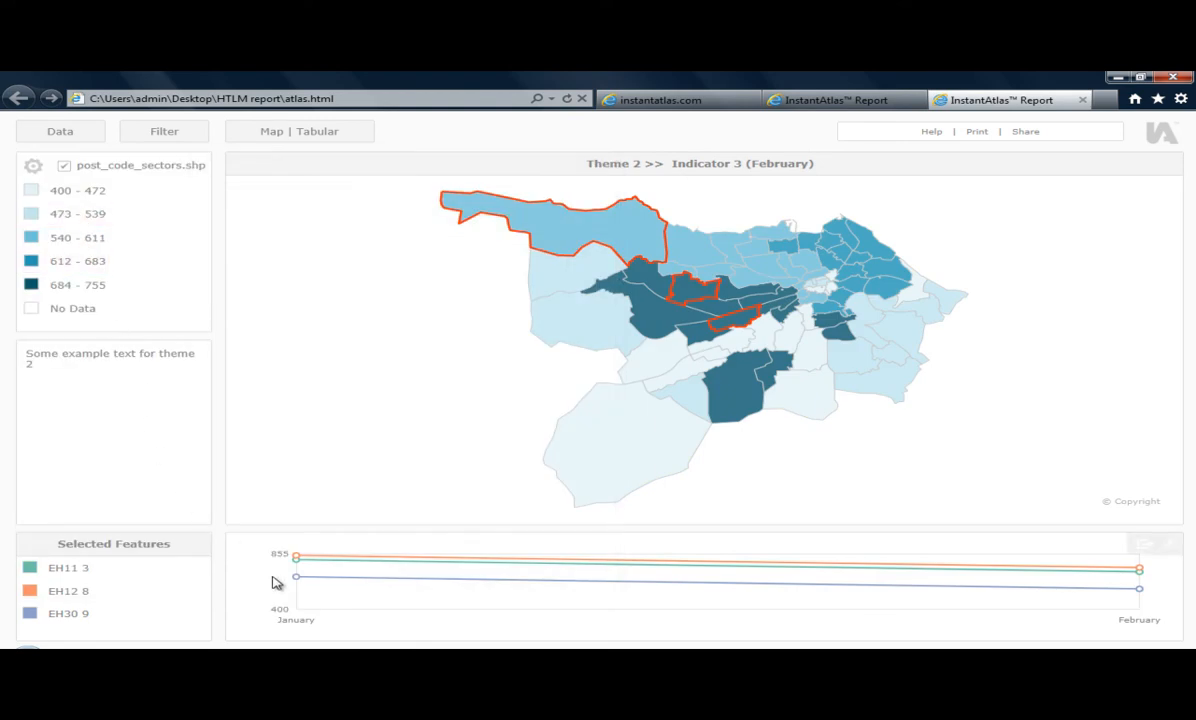
# - Display Indicator 4 from Theme 2 in the report to check which chart it uses
pyautogui.click(60, 131)
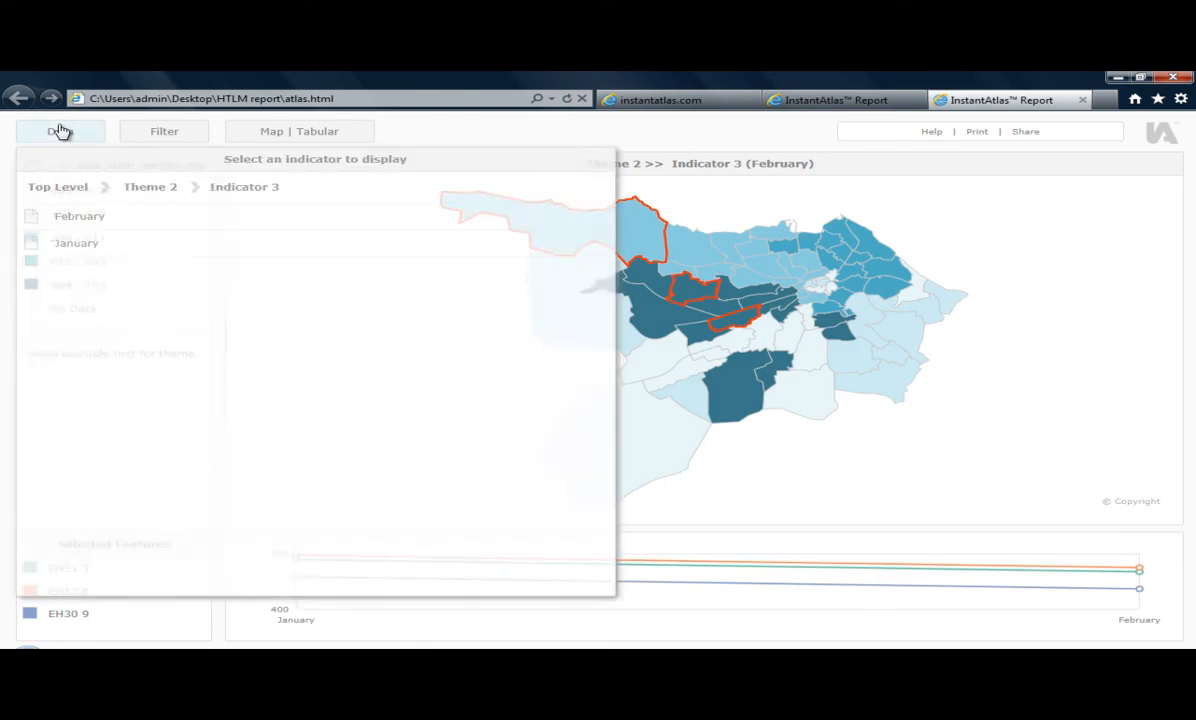
pyautogui.click(136, 190)
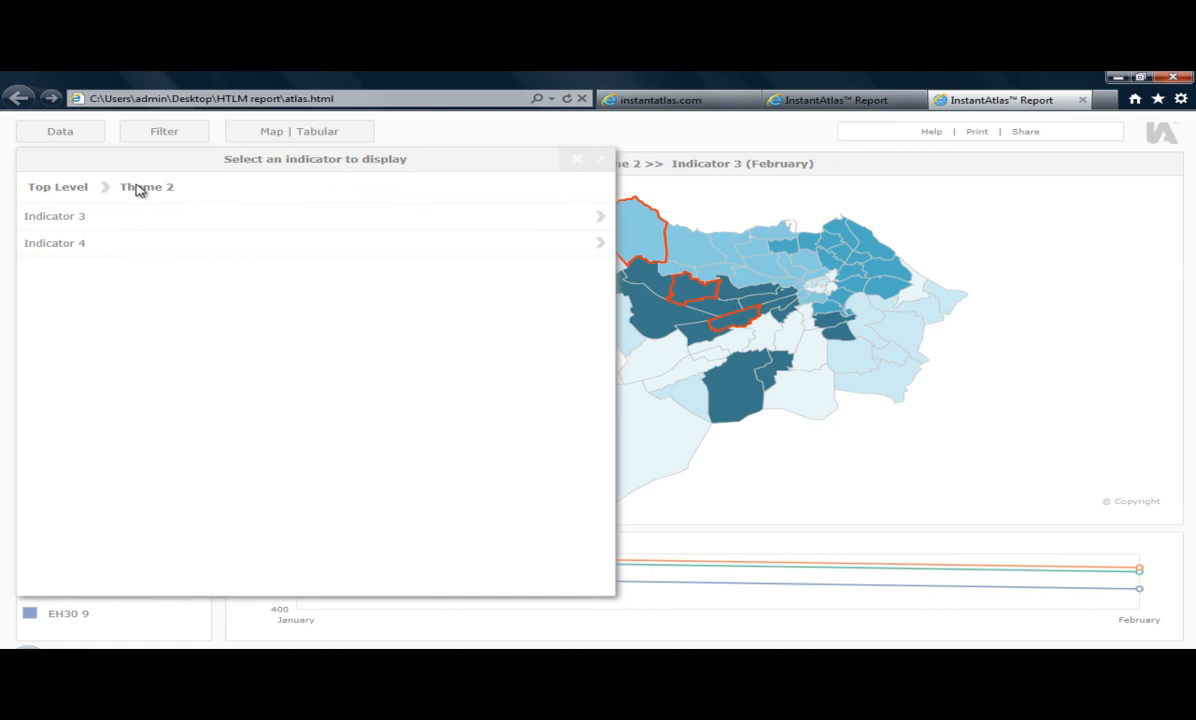
pyautogui.click(88, 247)
pyautogui.click(86, 249)
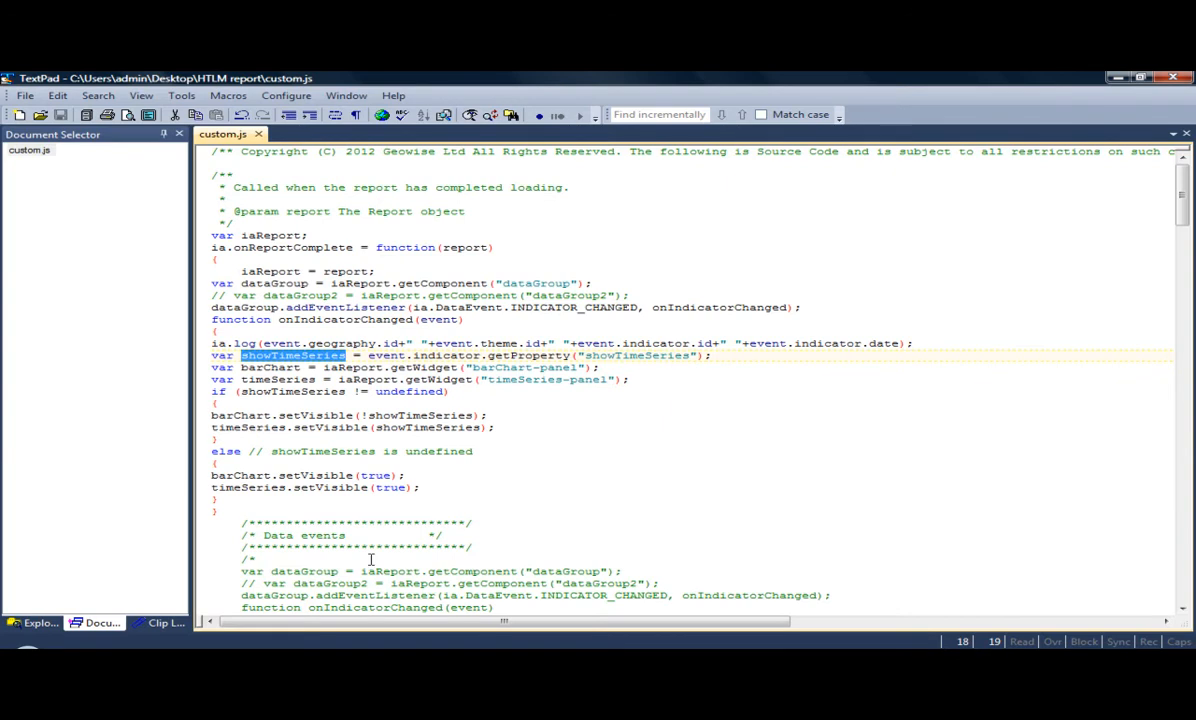
# - In custom.js, highlight the inserted indicator-change code block, followed by its barChart and timeSeries variable names
pyautogui.moveTo(218, 511); pyautogui.dragTo(205, 280)
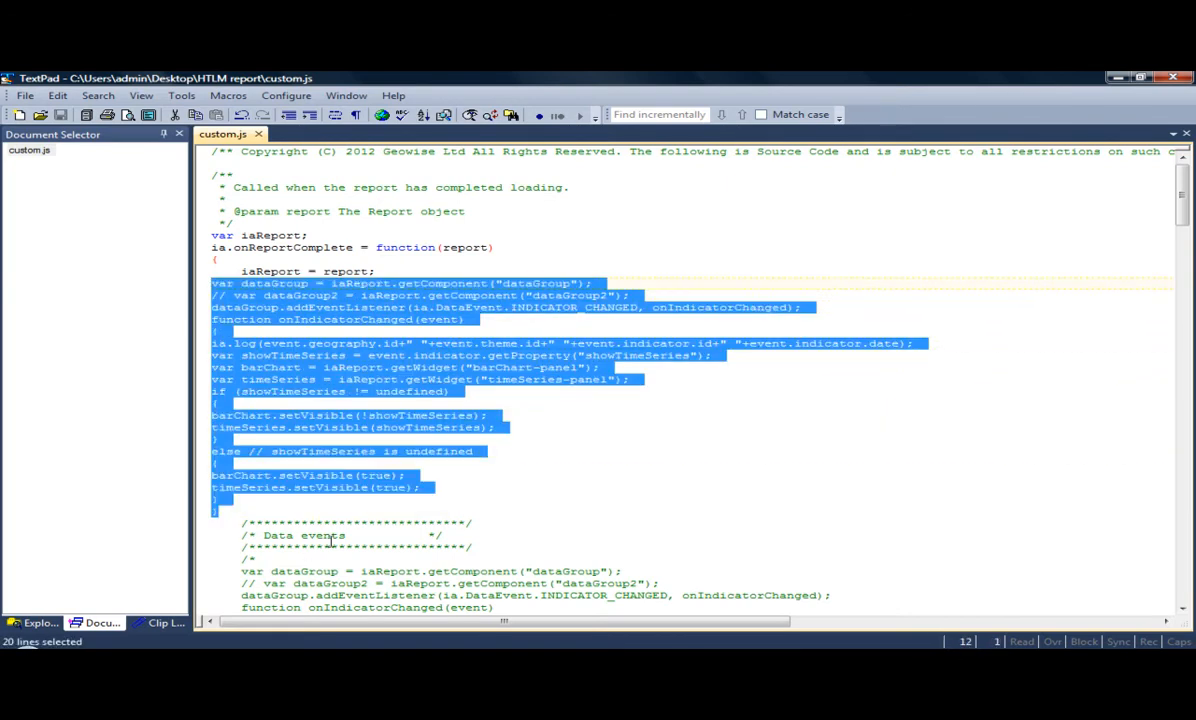
pyautogui.click(330, 515)
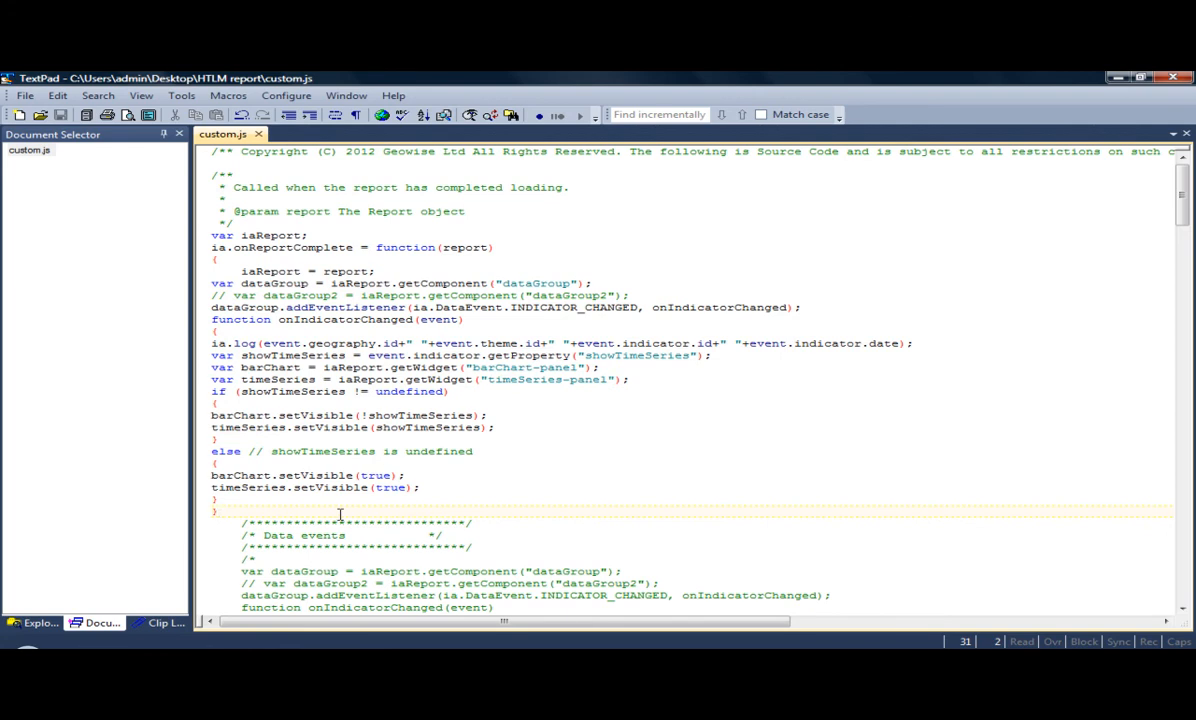
pyautogui.doubleClick(262, 367)
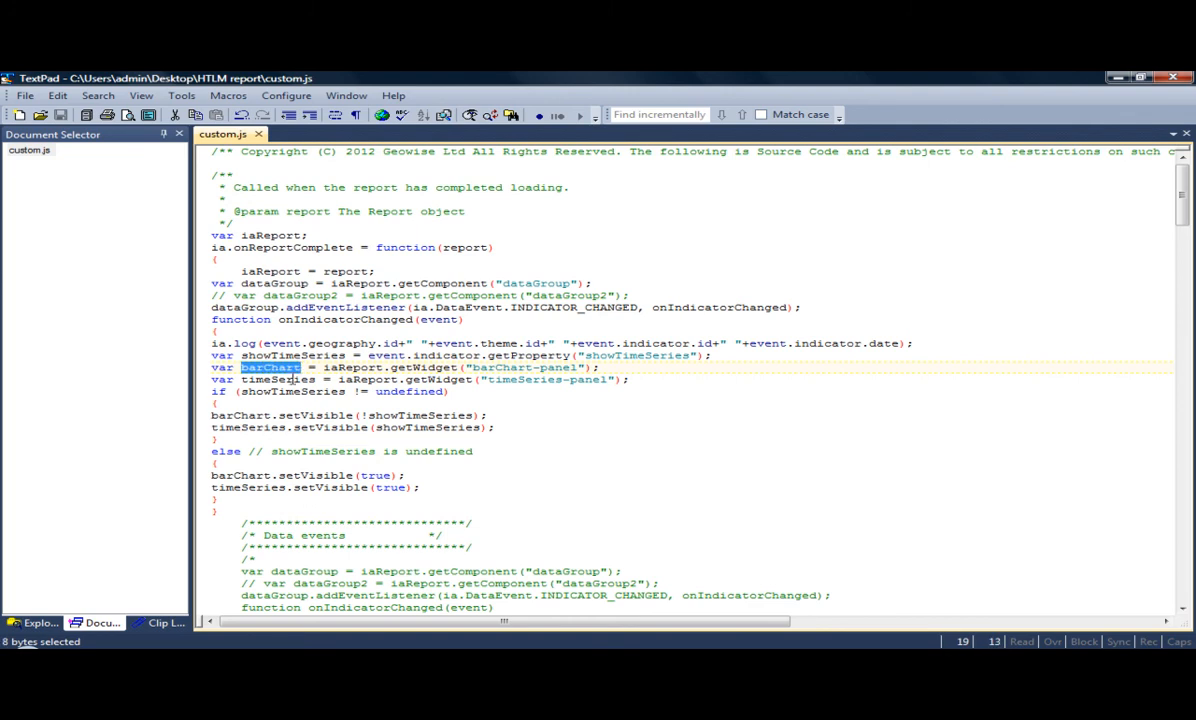
pyautogui.doubleClick(246, 380)
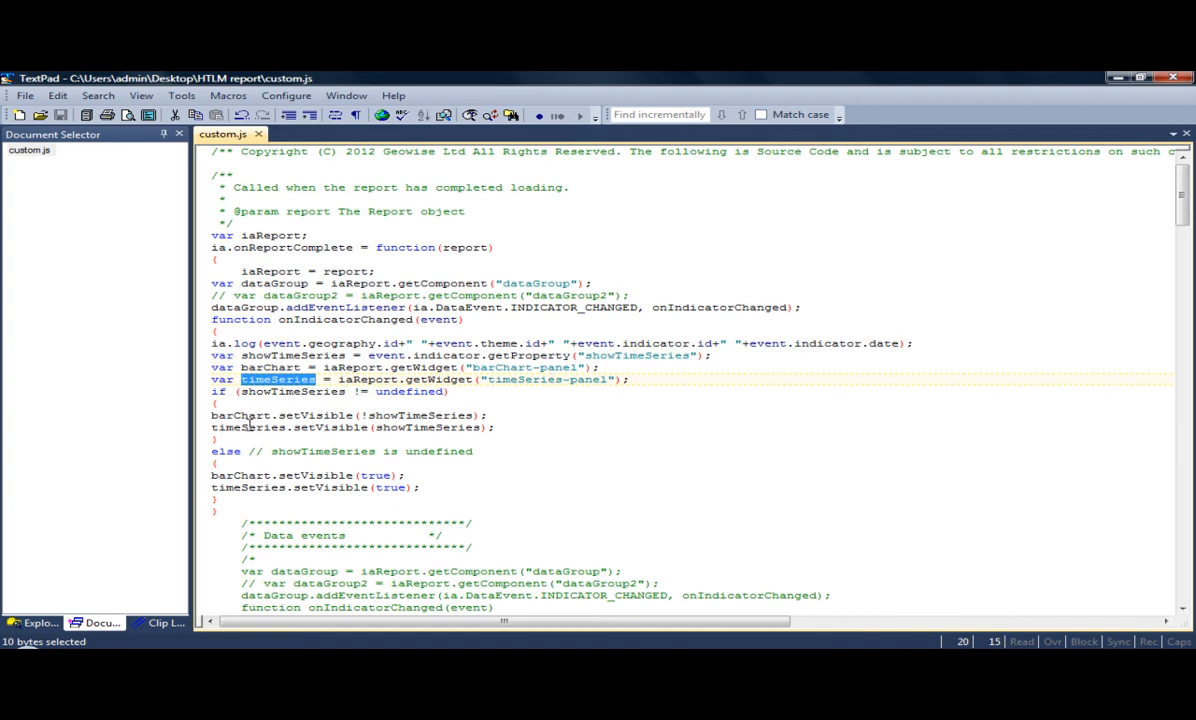
# - Open config.xml from the HTLM report folder in TextPad and turn on word wrap
pyautogui.click(335, 660)
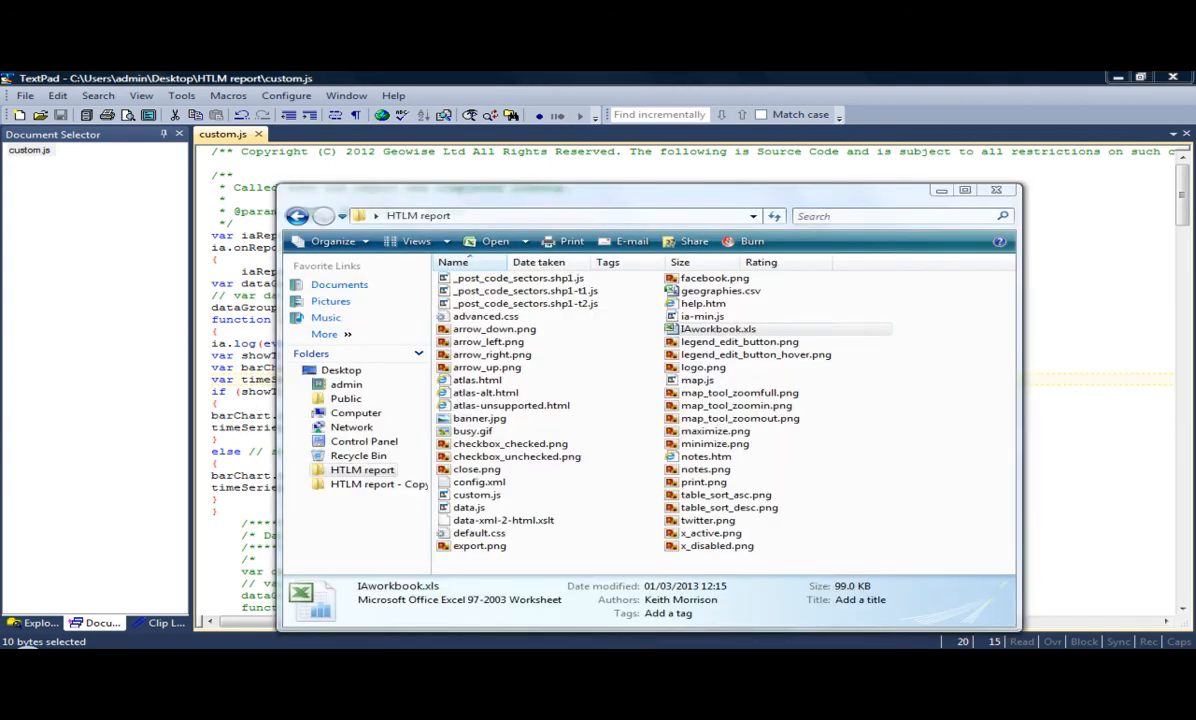
pyautogui.rightClick(481, 483)
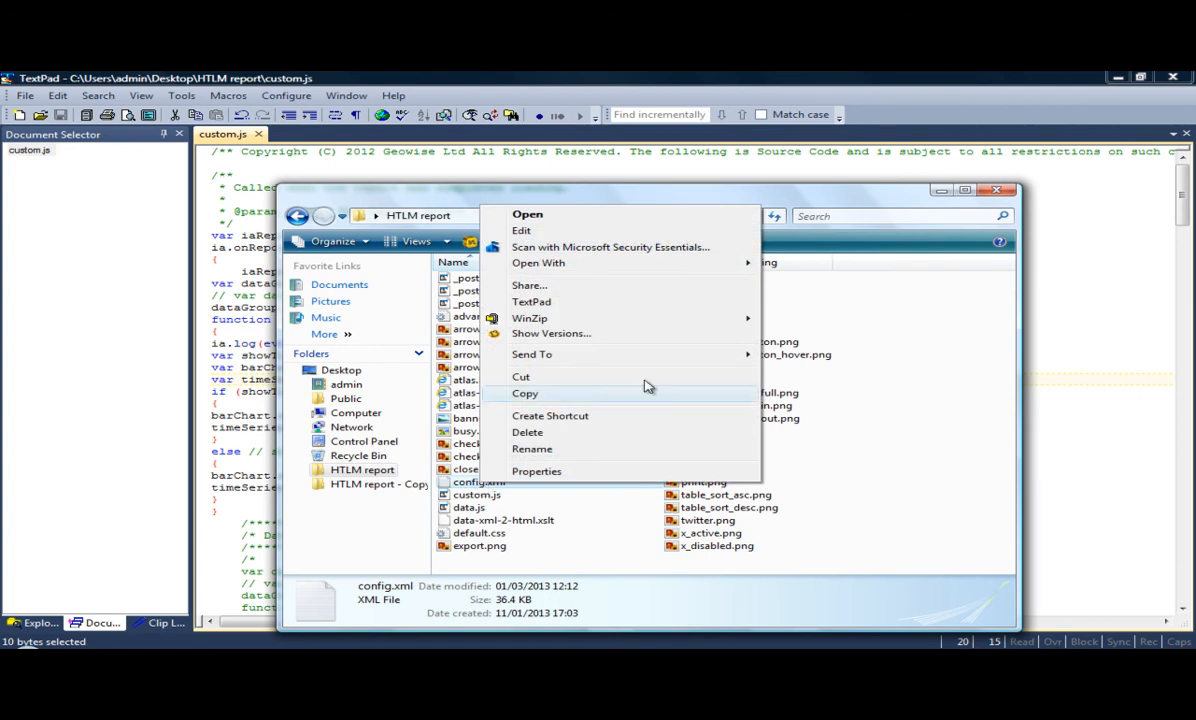
pyautogui.moveTo(735, 268)
pyautogui.click(812, 311)
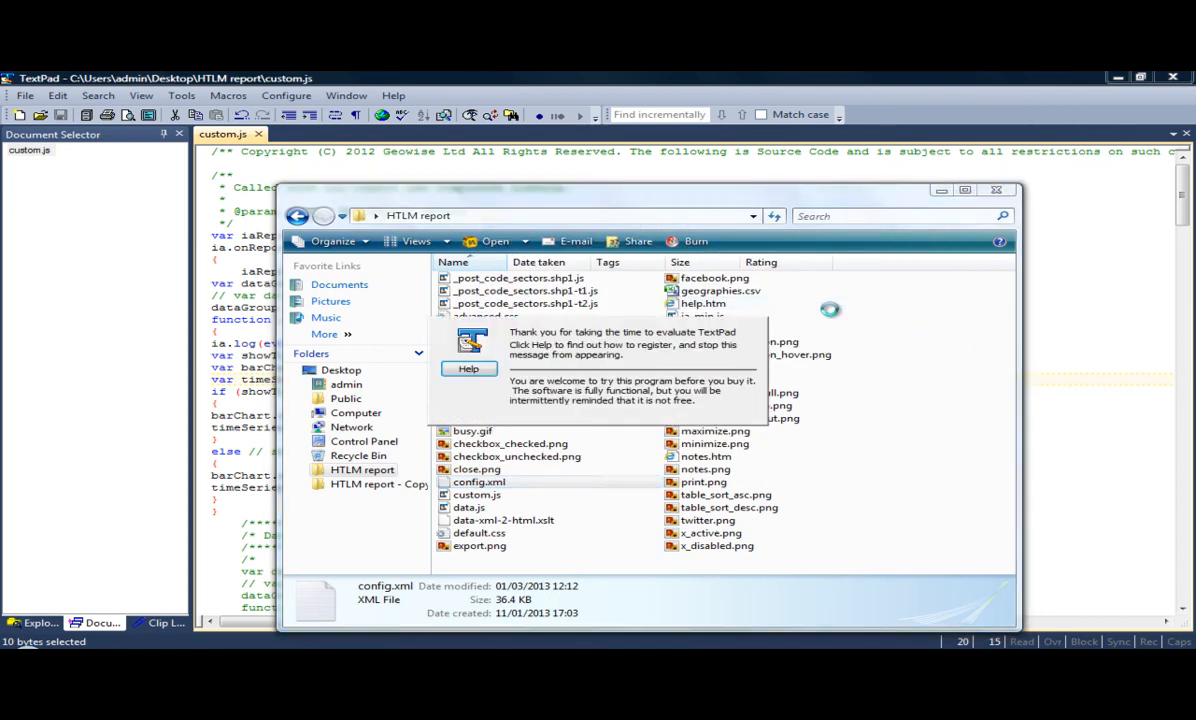
pyautogui.click(335, 115)
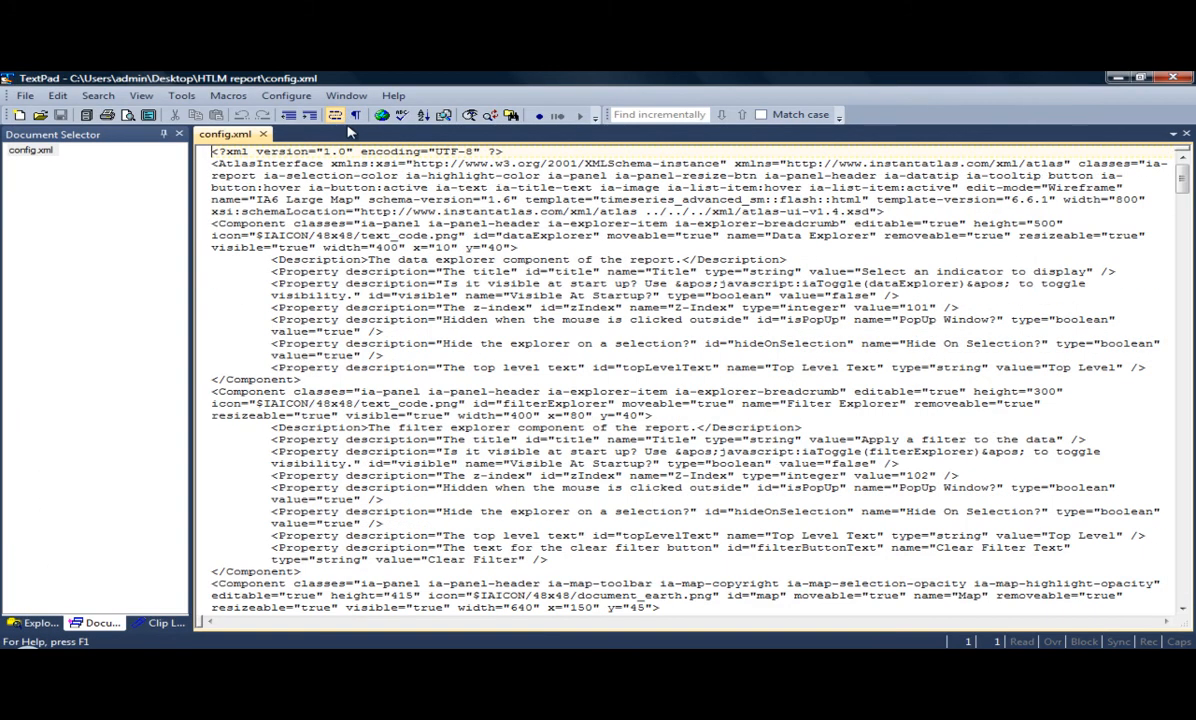
# - Highlight the component ids dataExplorer, filterExplorer and map in config.xml
pyautogui.moveTo(472, 236); pyautogui.dragTo(600, 236)
pyautogui.moveTo(474, 404); pyautogui.dragTo(614, 404)
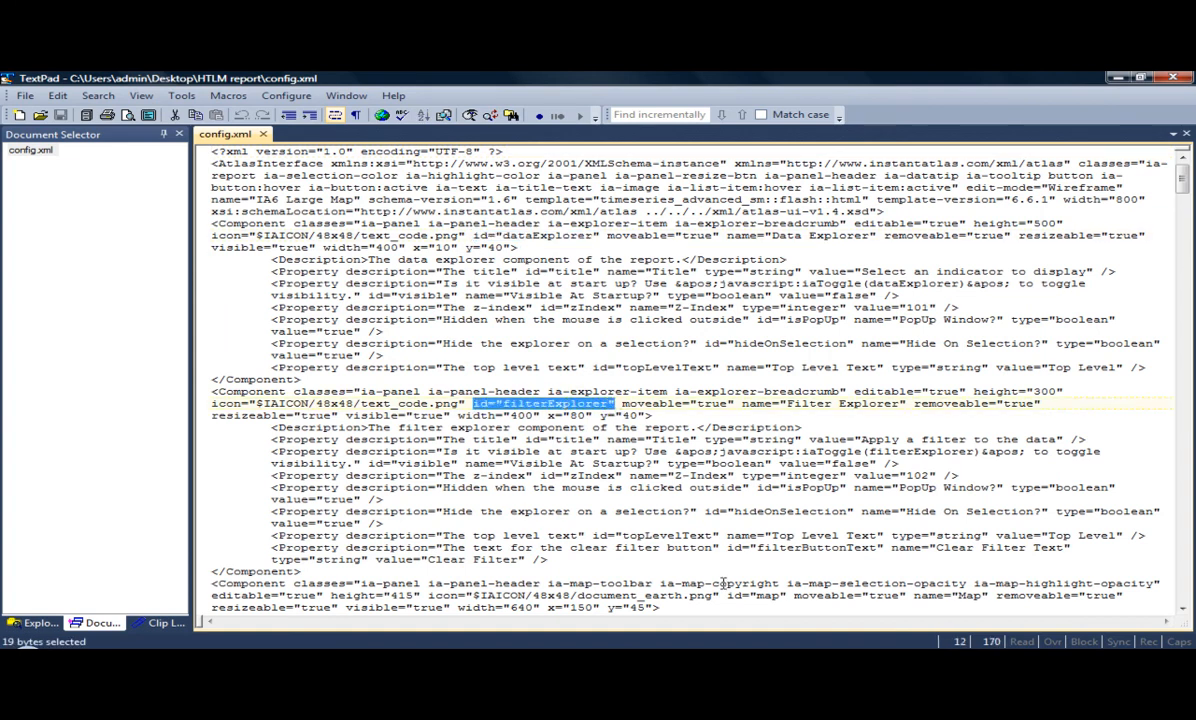
pyautogui.moveTo(728, 596); pyautogui.dragTo(791, 597)
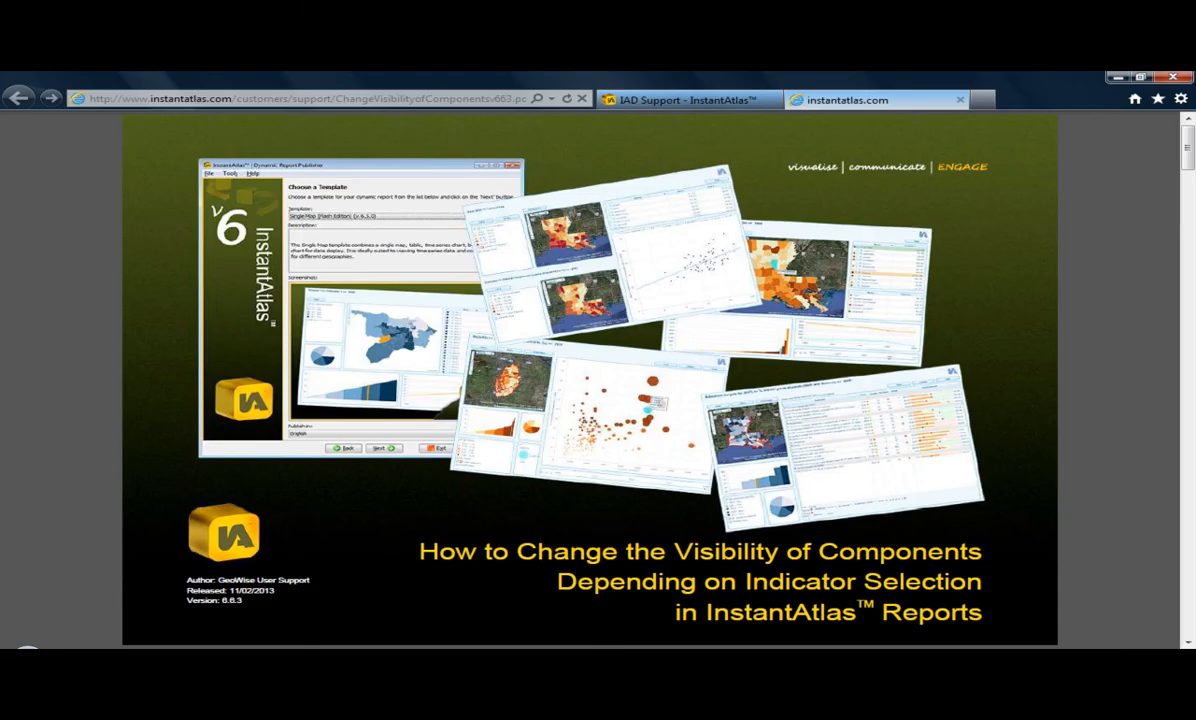
# - In the component visibility guide, go to section 3, Method for Flash Edition Reports, and read through to section 3.4, Advanced
pyautogui.scroll(-2, 997, 593)
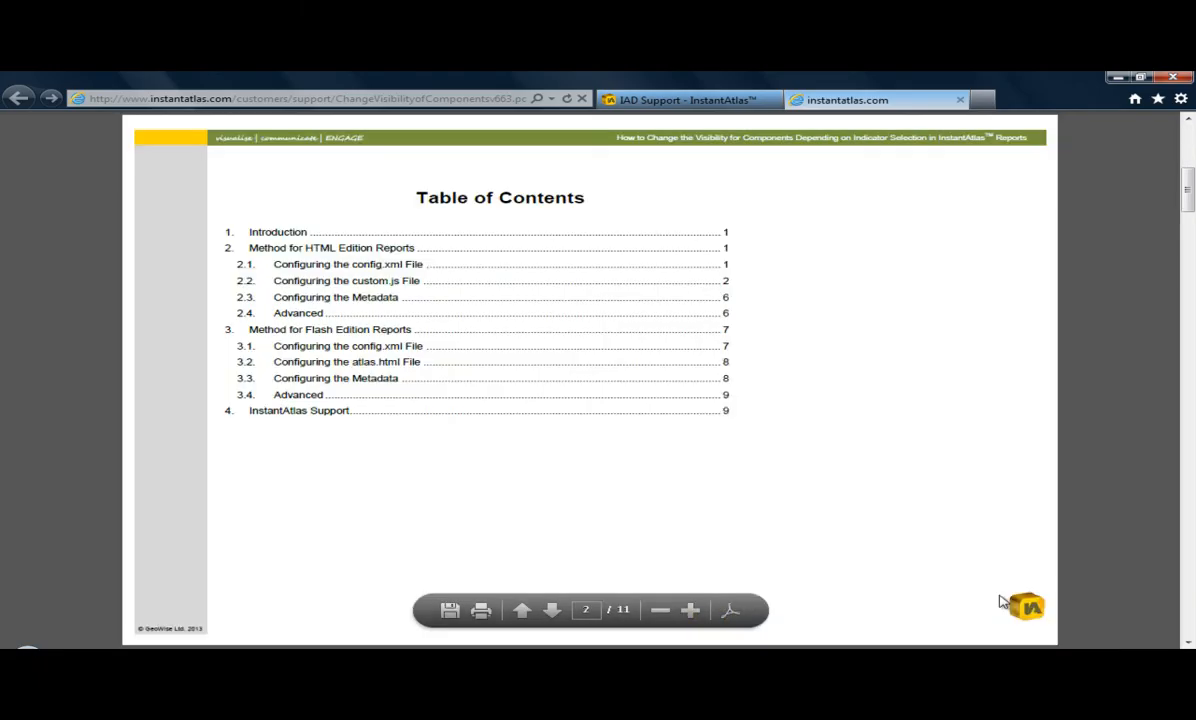
pyautogui.click(352, 329)
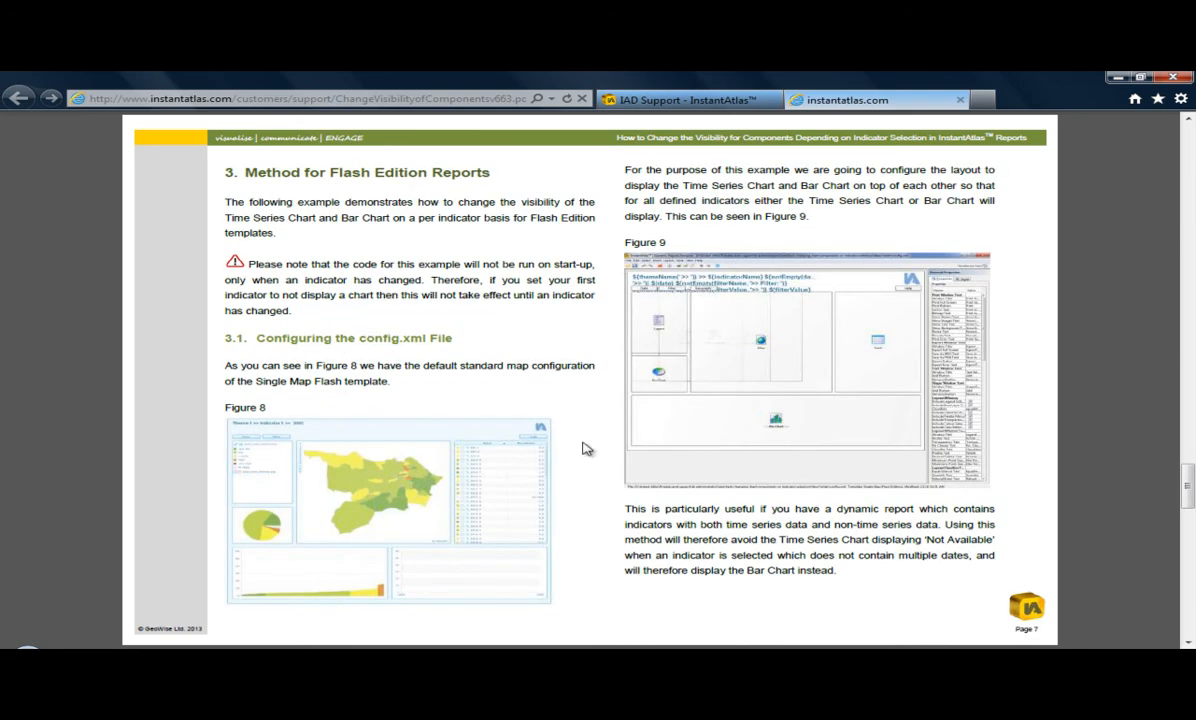
pyautogui.scroll(-2, 586, 449)
pyautogui.scroll(-2, 586, 449)
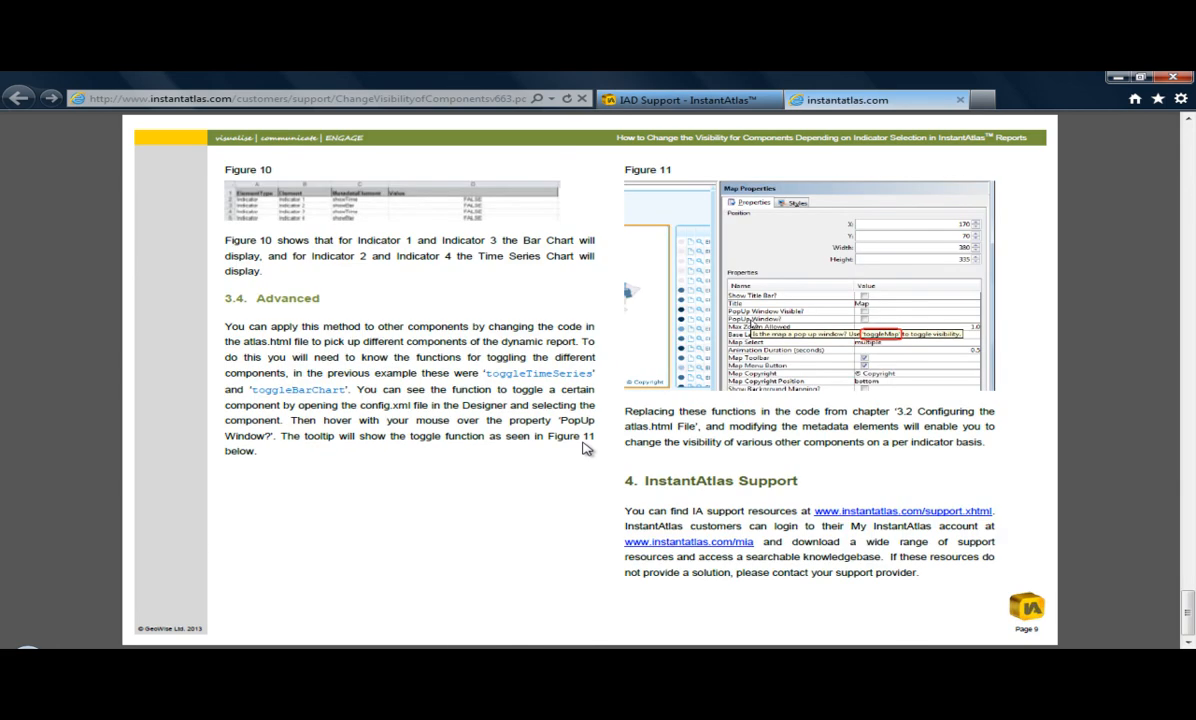